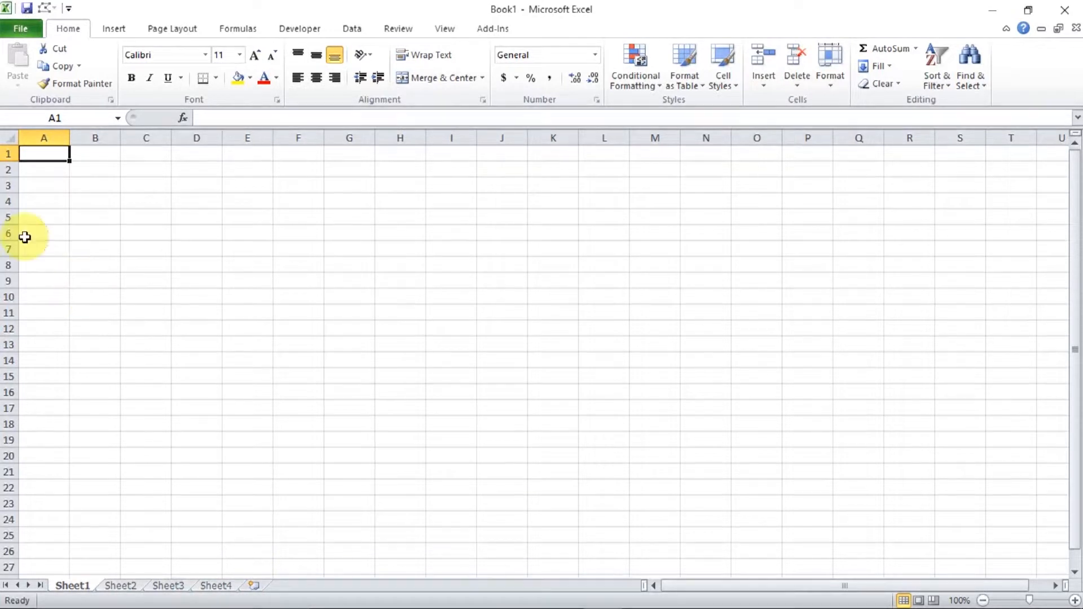
left_click(95, 185)
left_click(141, 184)
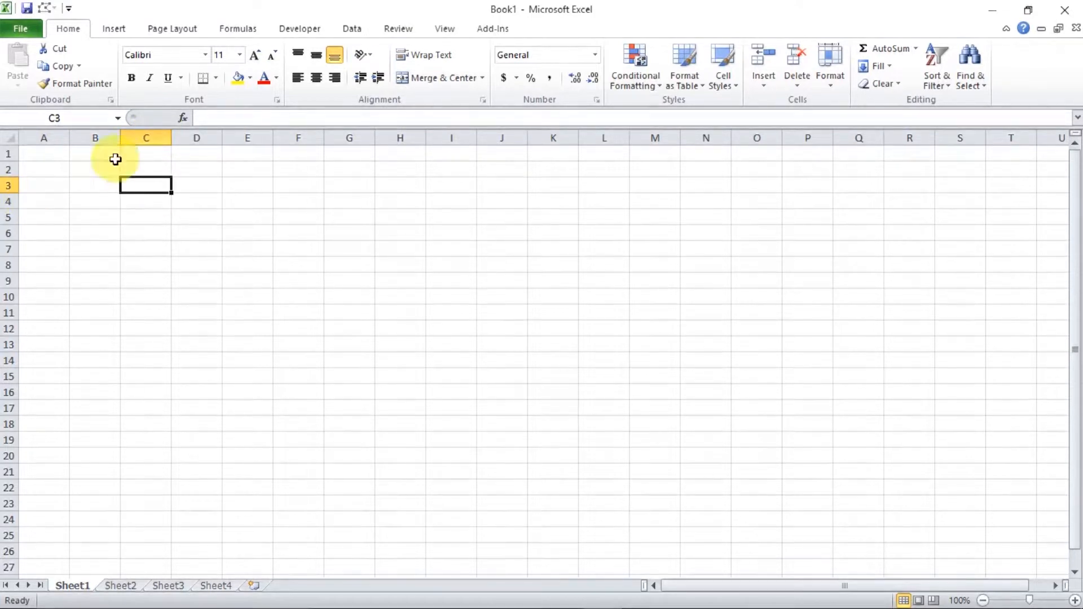
left_click(128, 255)
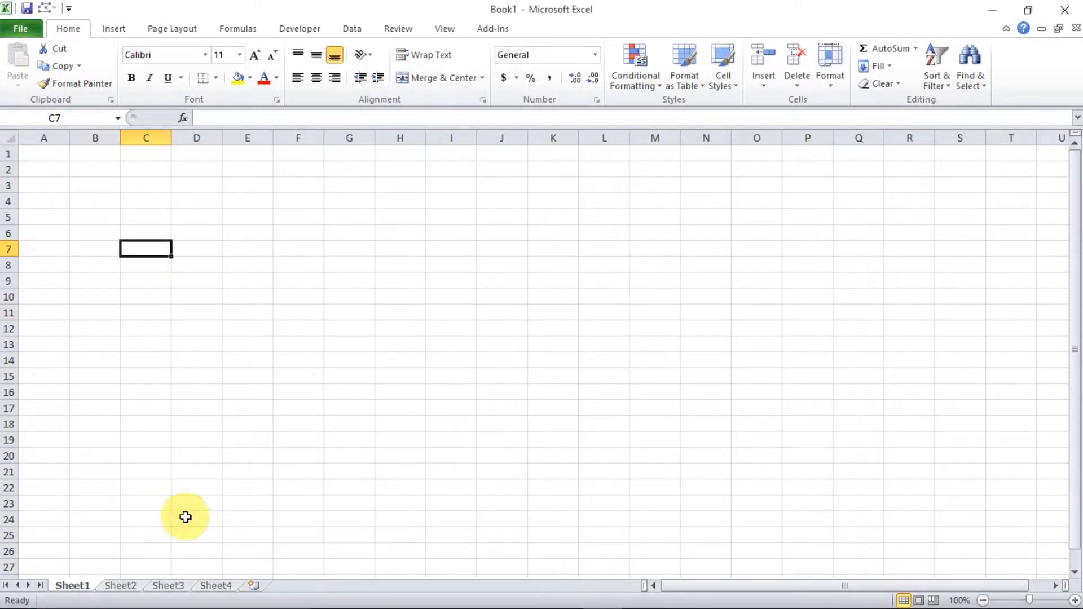
- Group Sheet1, Sheet2, Sheet3 and Sheet4 so that edits apply to all four sheets
left_click(141, 584, "ctrl")
left_click(173, 588, "ctrl")
left_click(211, 587, "ctrl")
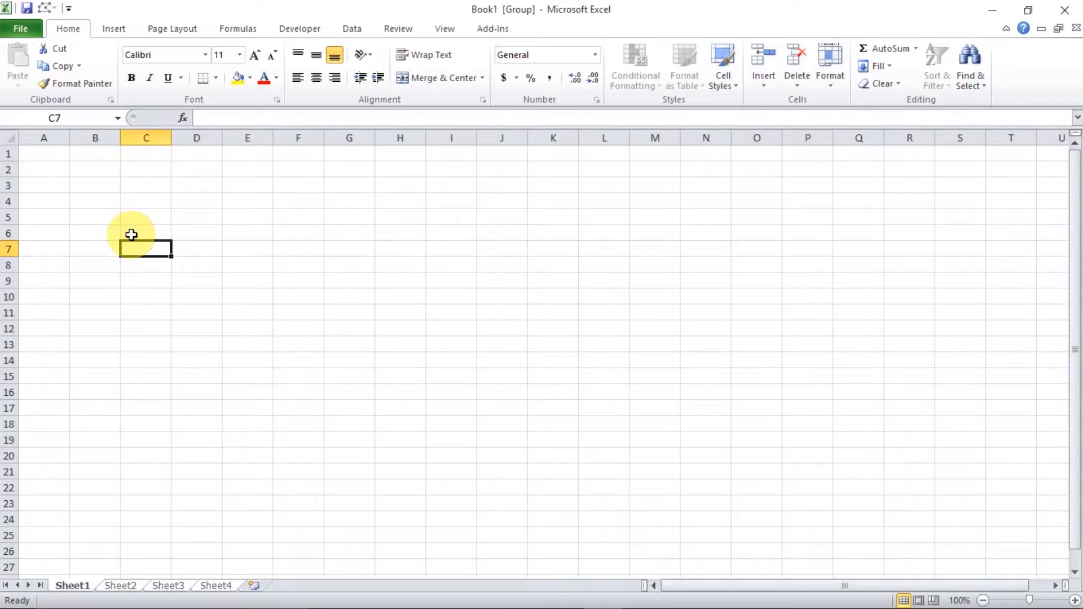
- Enter the heading STUDENTS NAME in cell D3 and widen column D to fit it
left_click(192, 181)
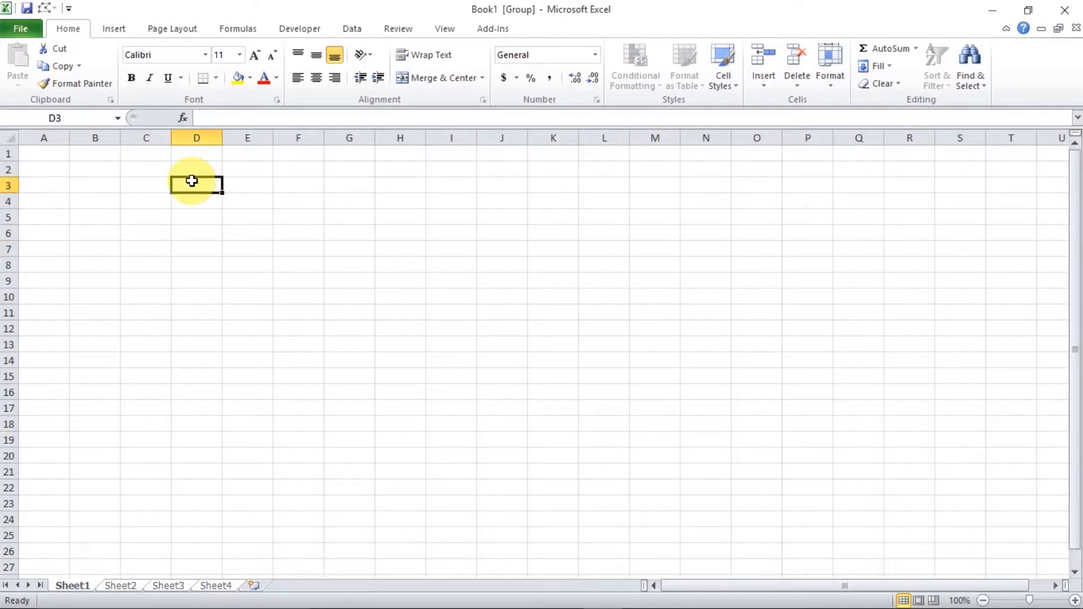
type("STUDENTS NAME")
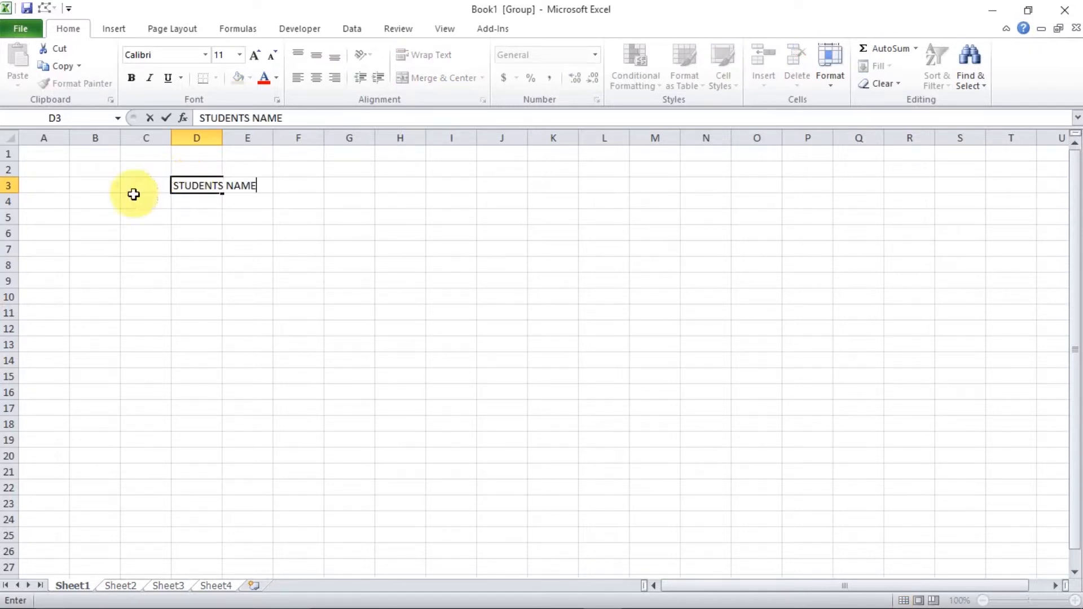
left_click(299, 170)
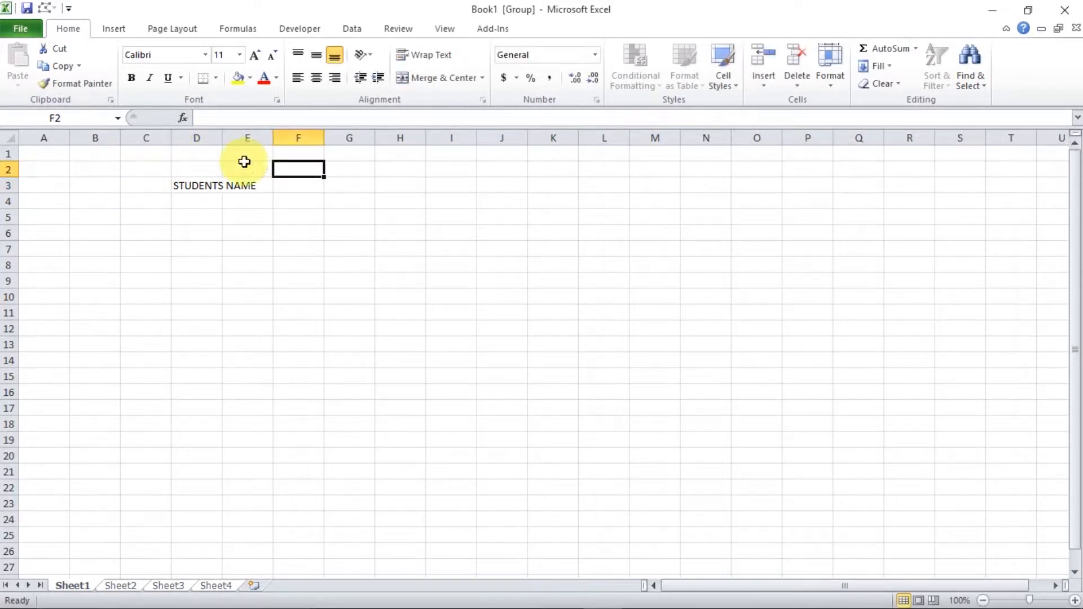
left_click_drag(223, 138, 261, 138)
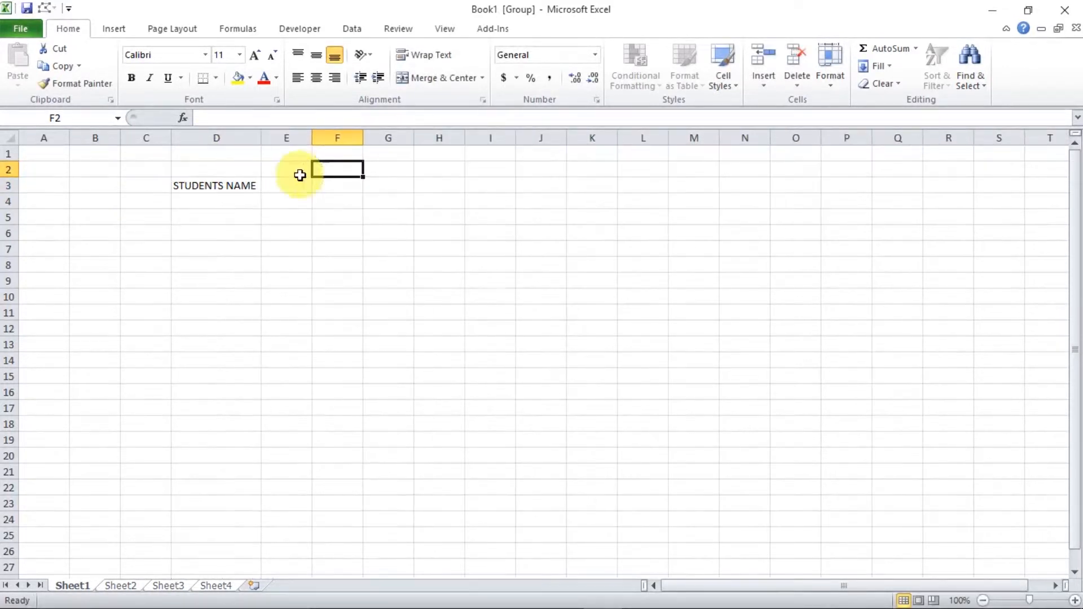
- Enter the six students' first names in cells D5 to D10, one per row
left_click(236, 199)
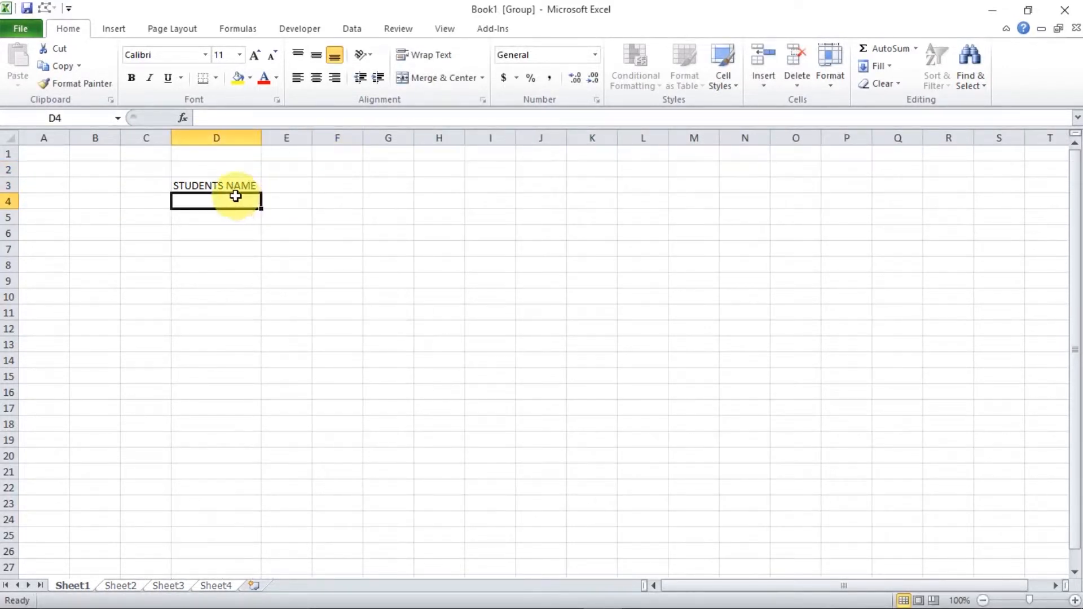
left_click(225, 222)
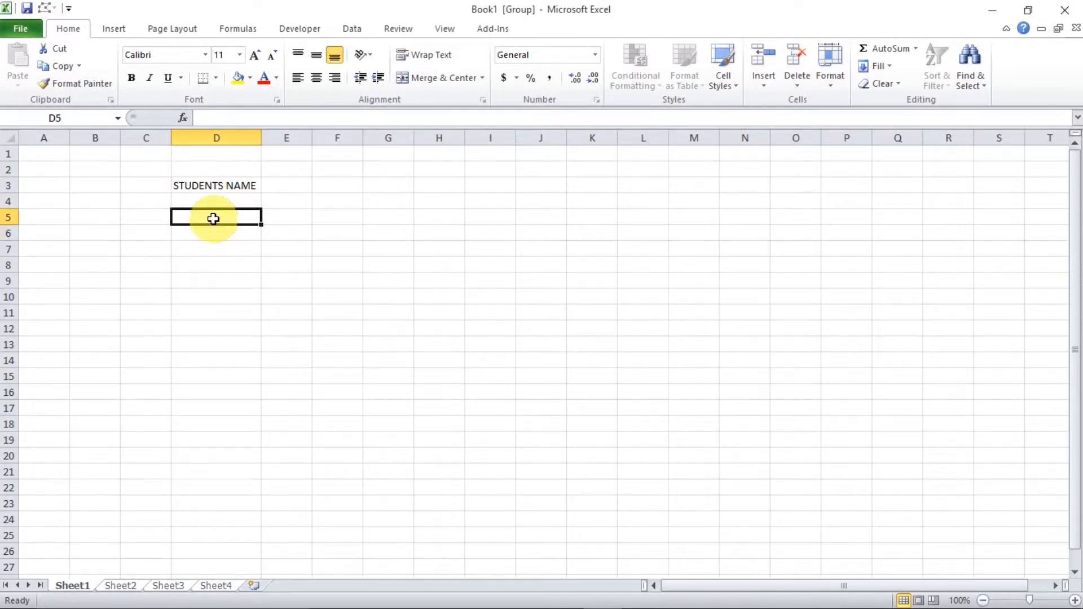
type("RI")
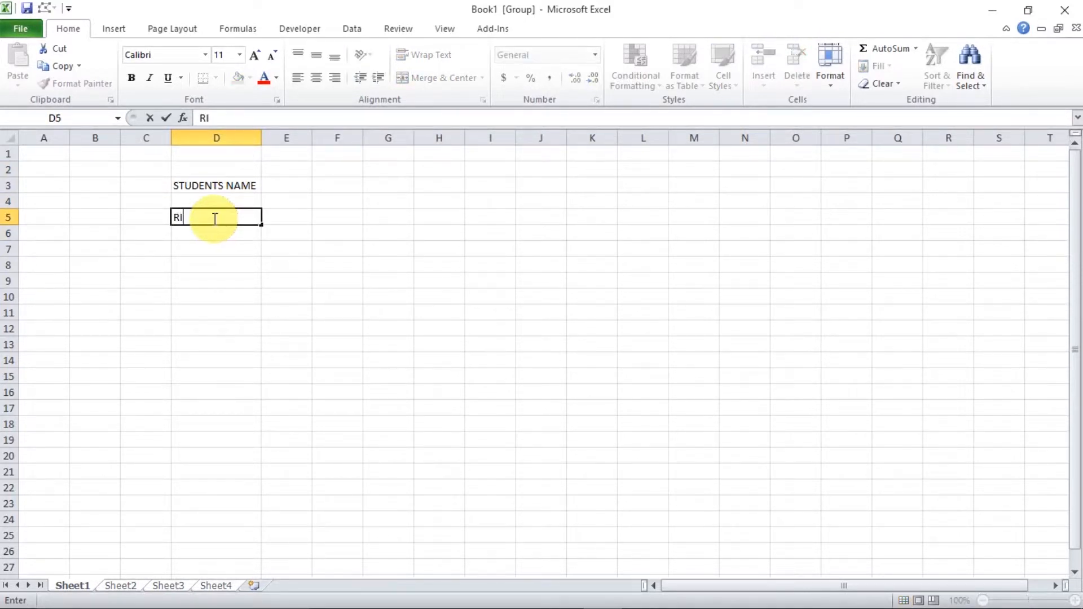
type("TESH")
key("Return")
type("DEV")
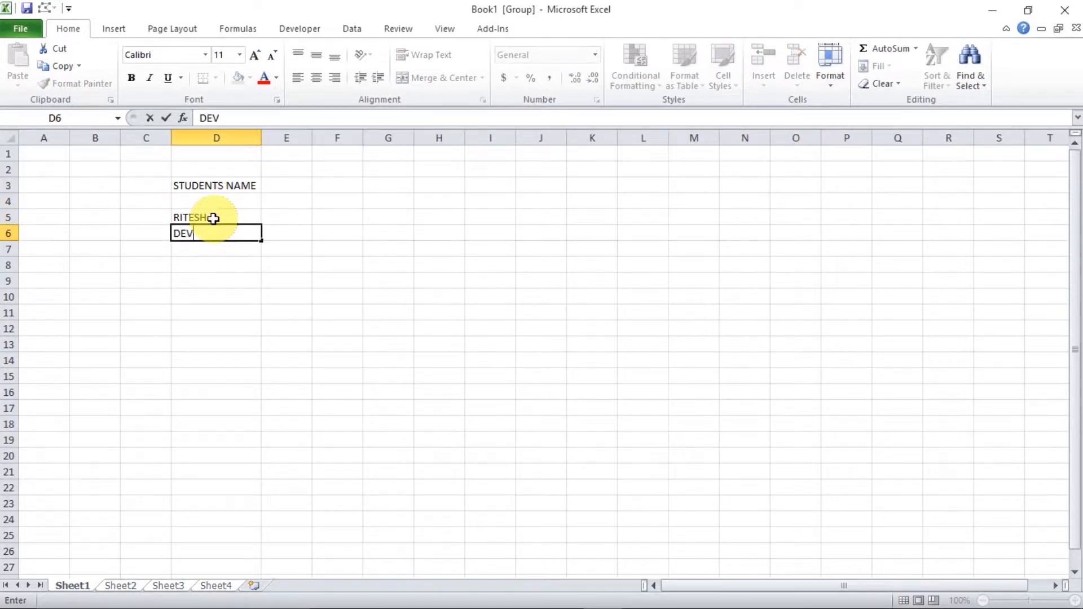
key("Return")
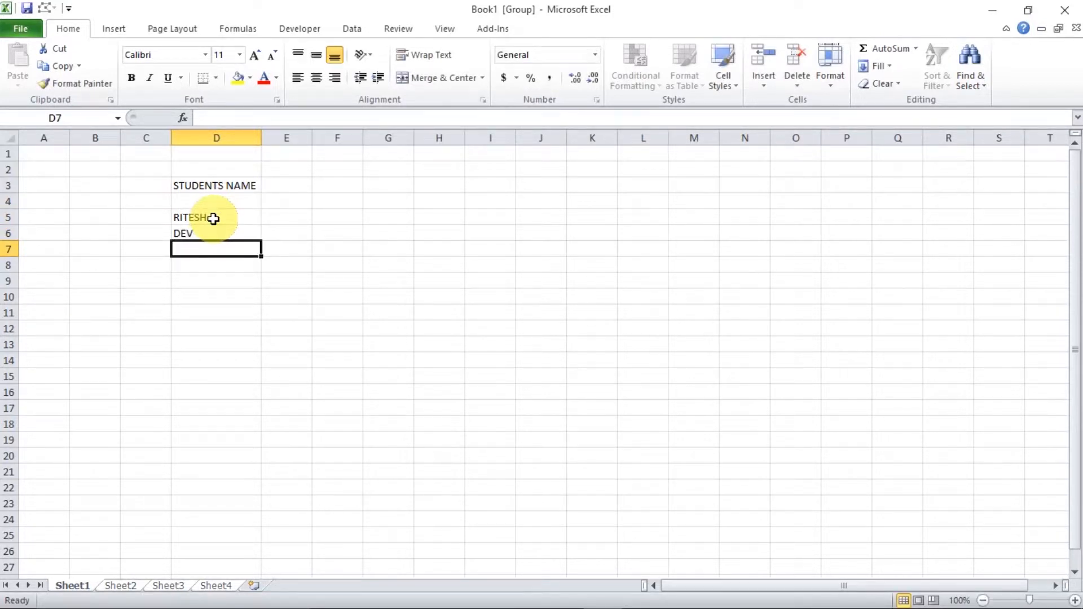
type("NITIN")
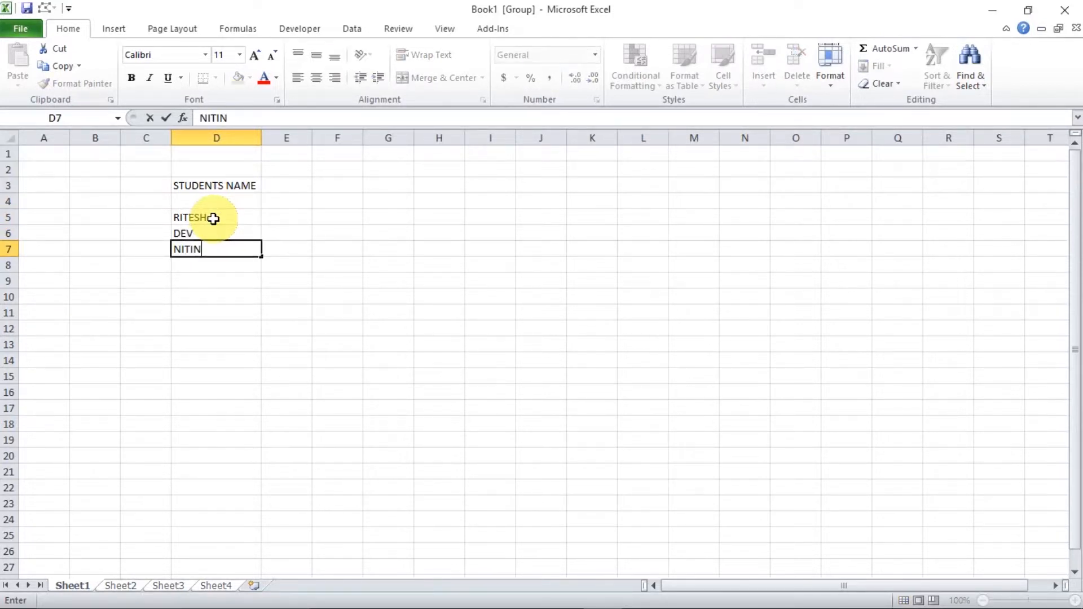
key("Return")
type("JASBINDER")
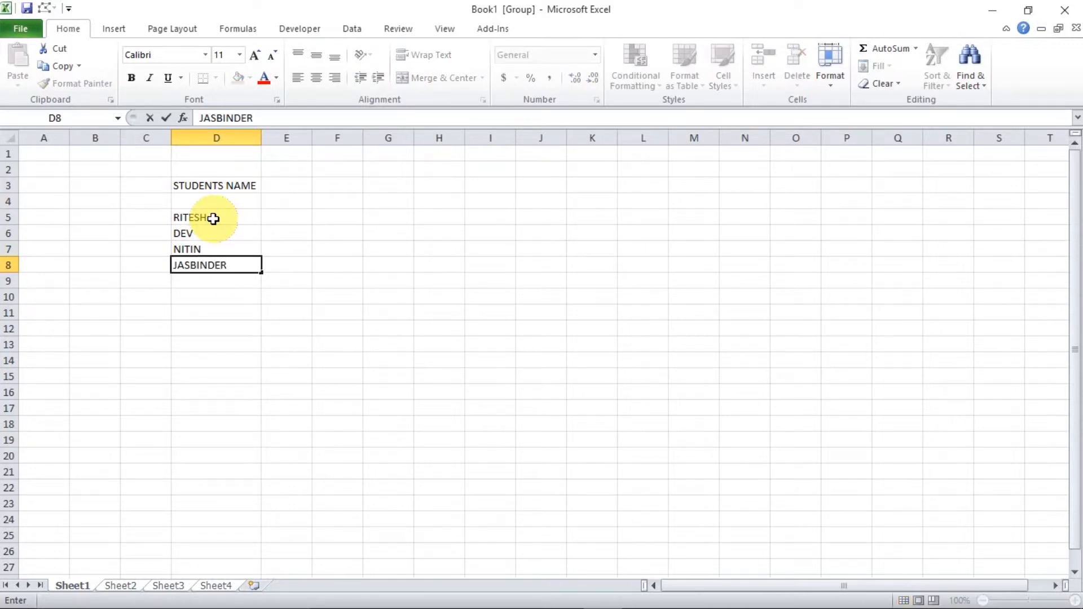
key("Return")
type("TA")
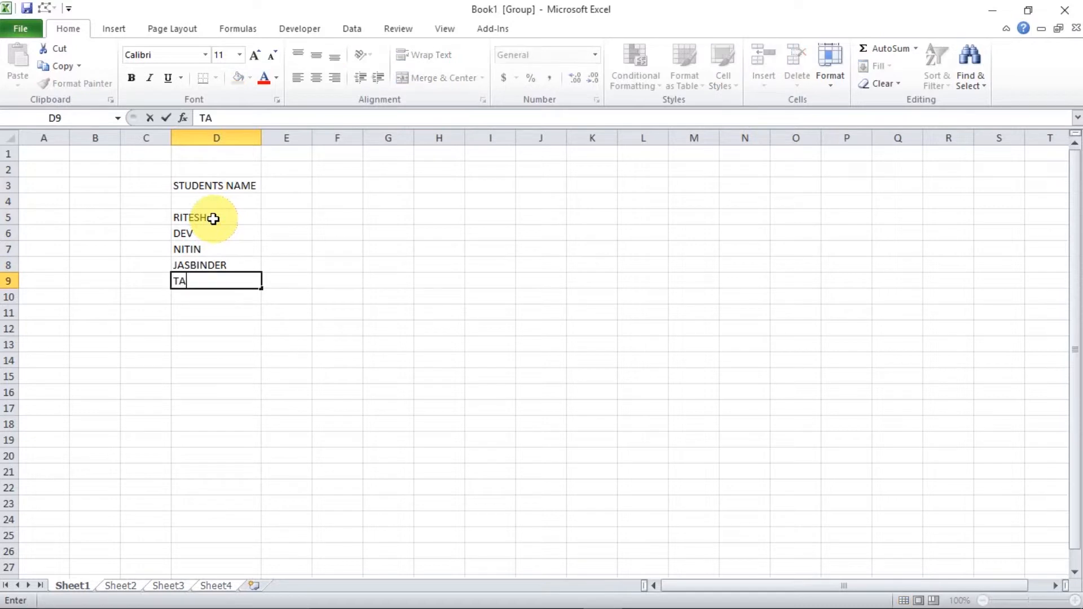
type("NISHA")
key("Return")
type("MA")
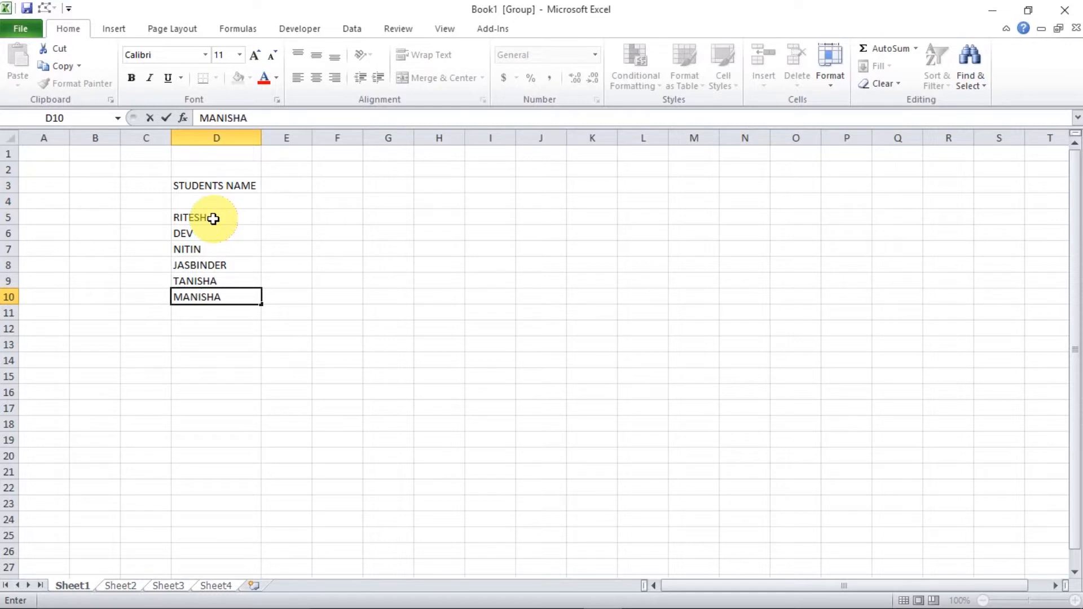
key("Tab")
- Enter the heading MARKS in cell E3, beside the students' name heading
key("Up")
key("Up")
key("Up")
key("Up")
key("Up")
key("Up")
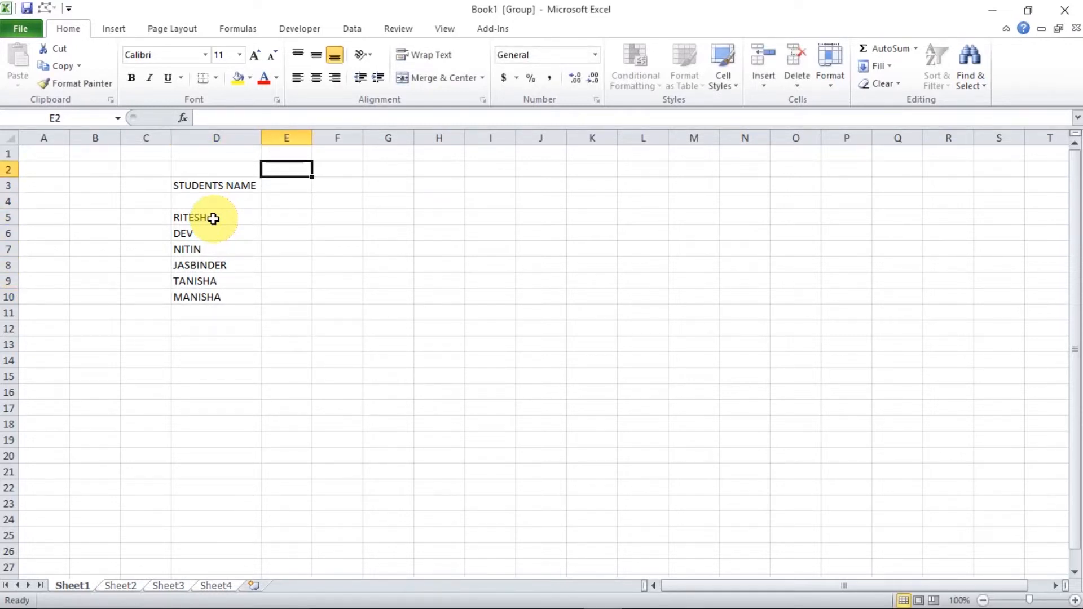
type("N")
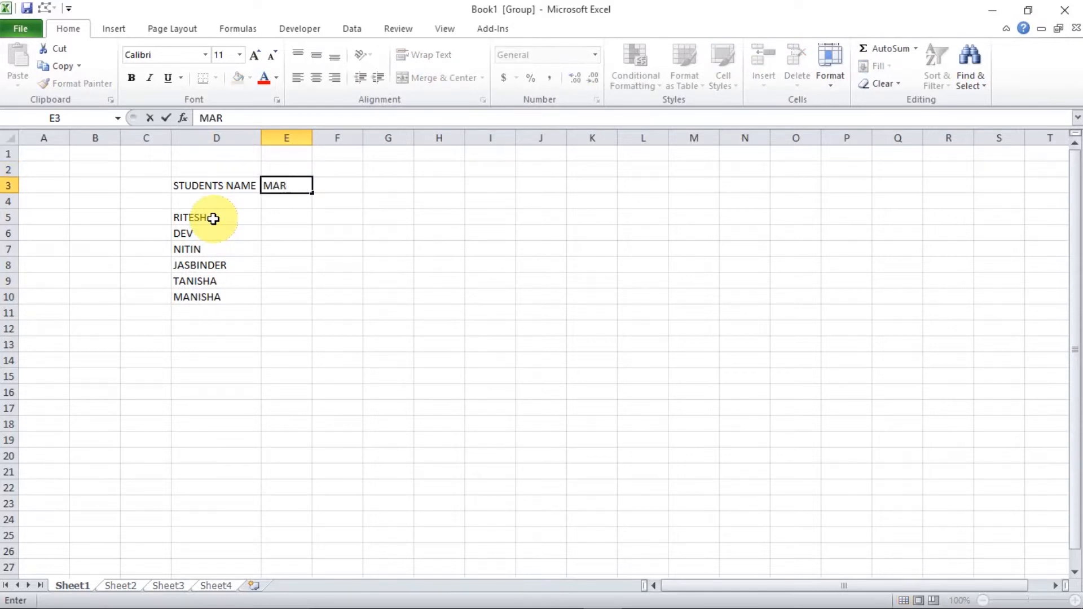
type("ARKS")
key("Return")
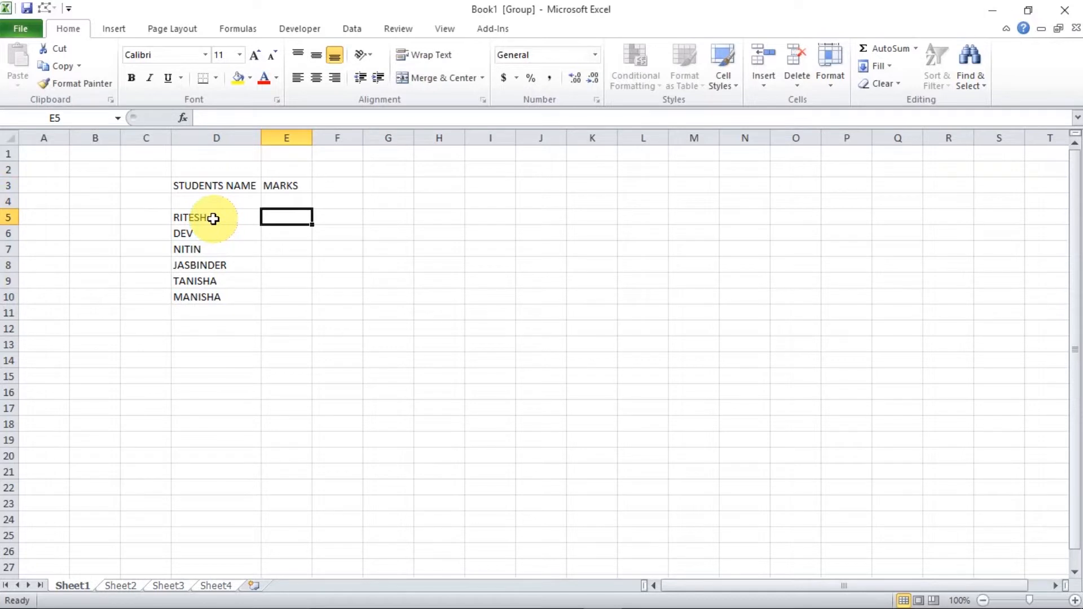
- Enter the marks 97, 78, 89, 78, 67 and 87 in cells E5 to E10
type("97")
key("Return")
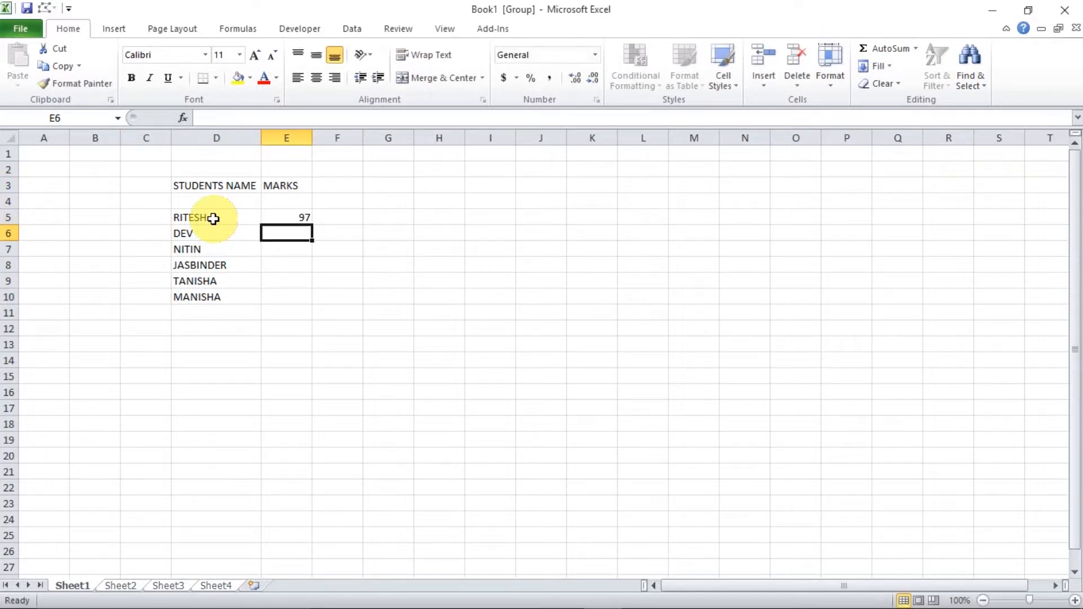
type("78")
key("Return")
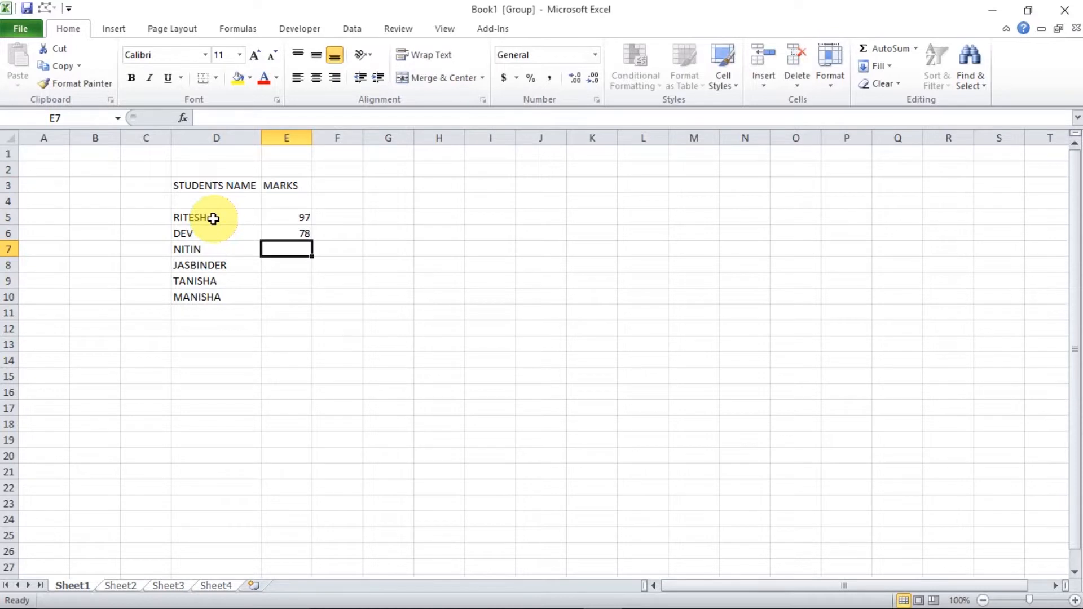
type("89")
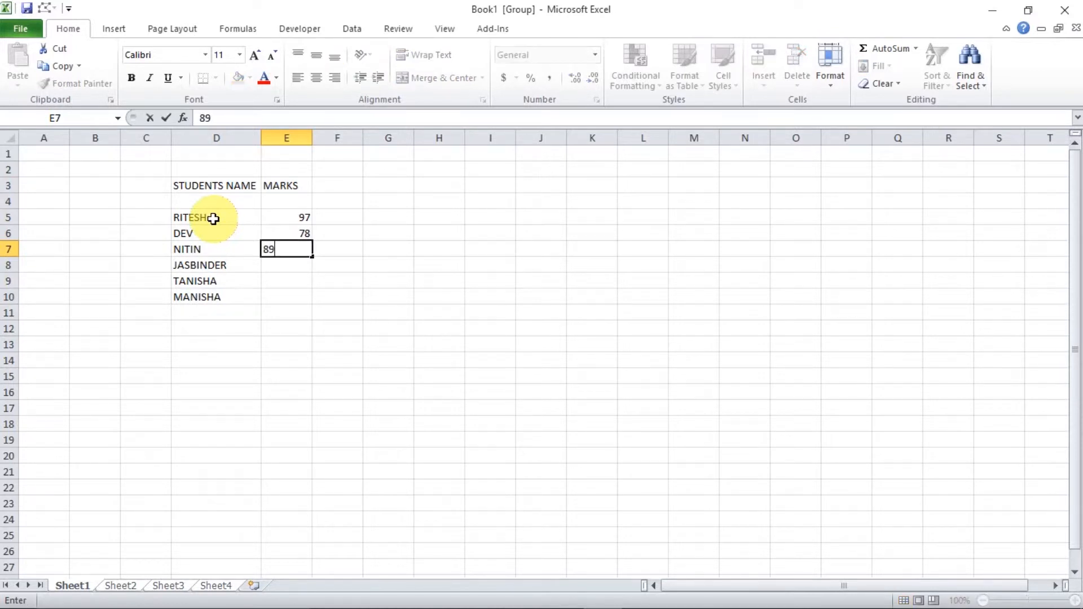
key("Return")
type("78")
key("Return")
type("67")
key("Return")
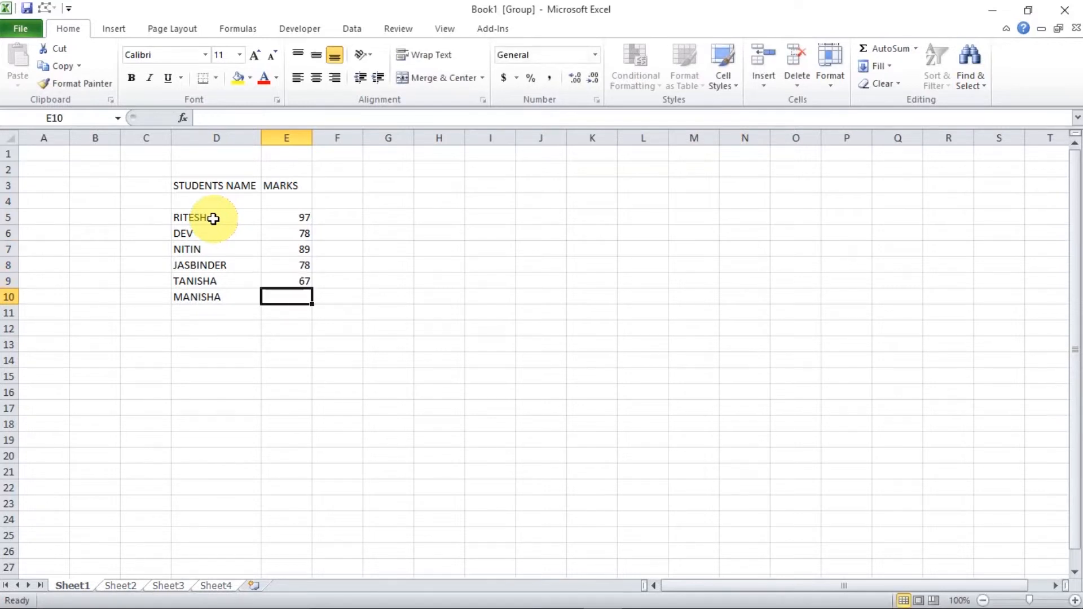
type("87")
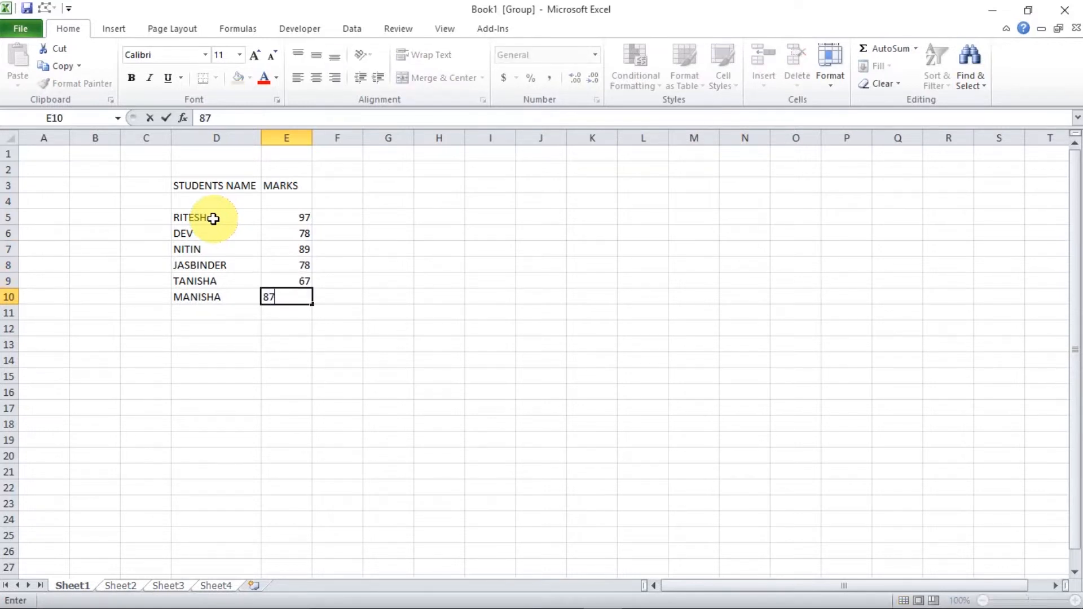
key("Return")
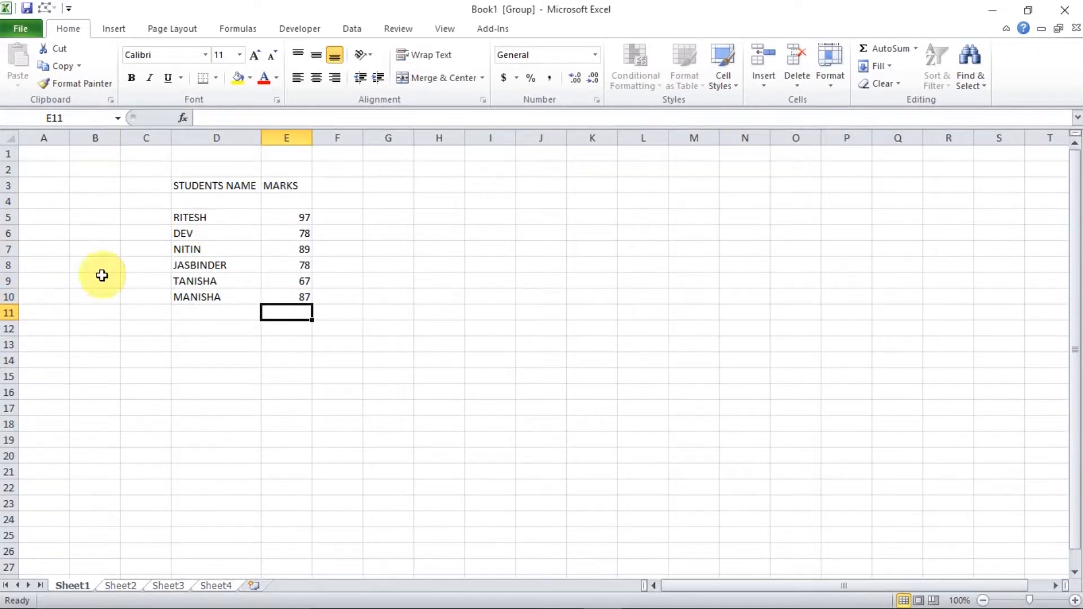
left_click_drag(188, 185, 316, 297)
double_click(581, 281)
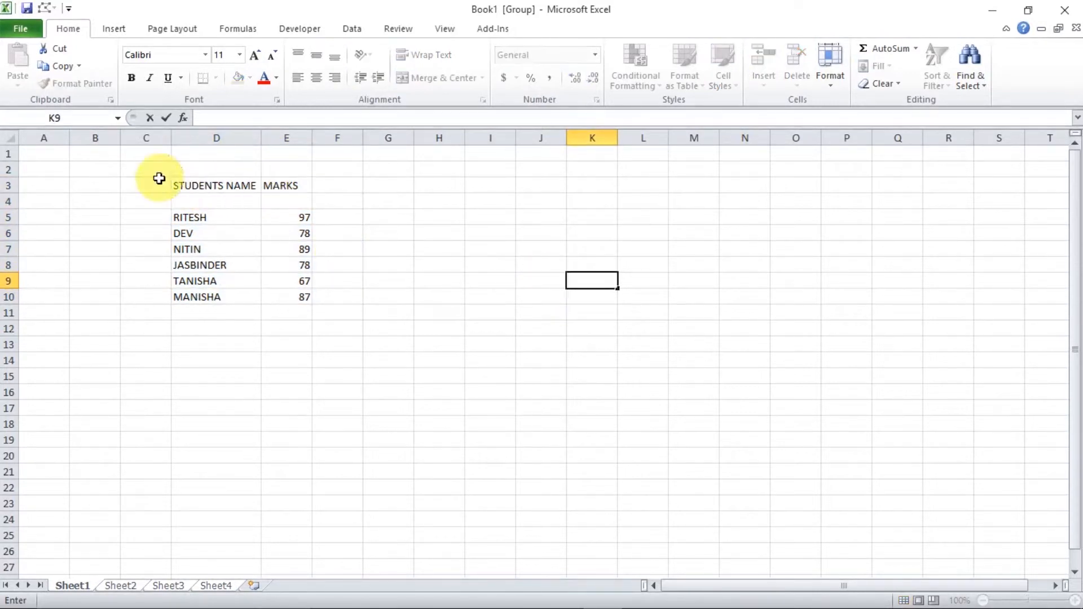
- Make the headings in D3:E3 bold and increase their font size to 18
left_click(248, 185)
left_click_drag(248, 185, 285, 185)
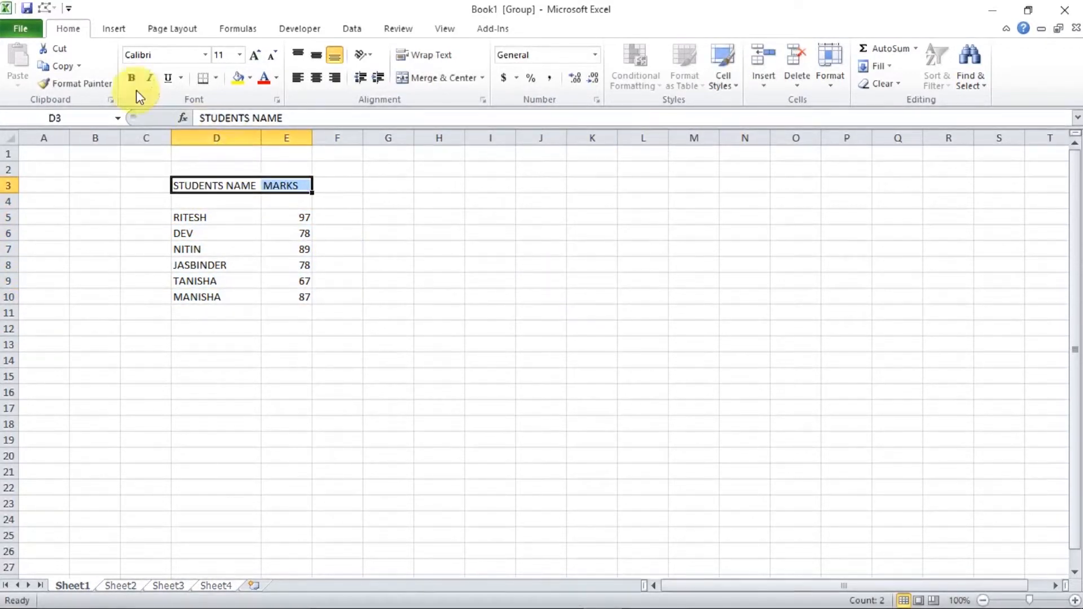
left_click(131, 80)
left_click(254, 55)
left_click(254, 54)
left_click(254, 54)
left_click(254, 54)
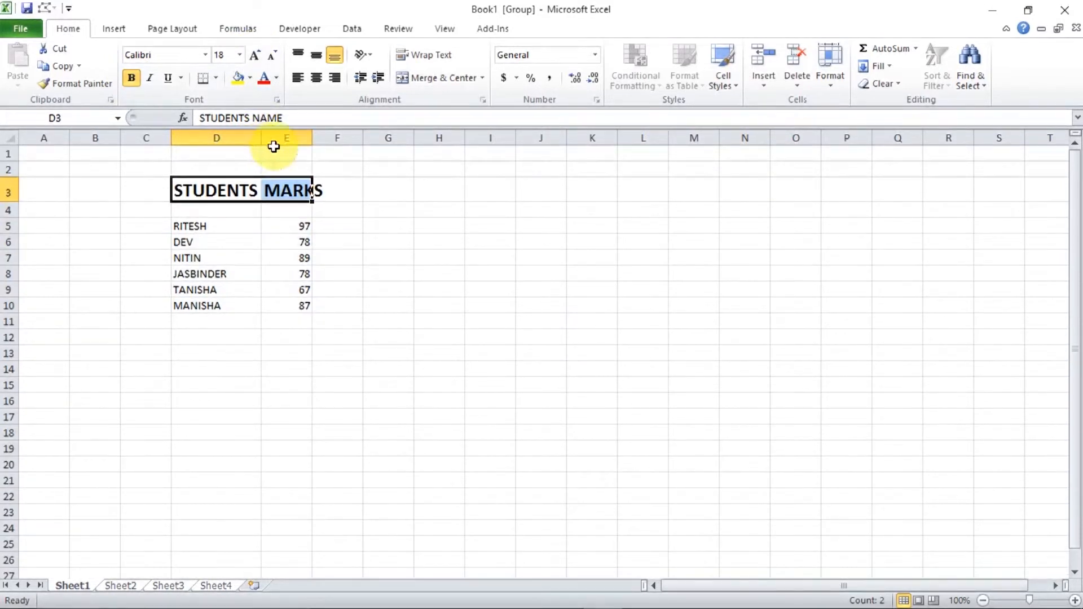
- Give the heading cells D3:E3 a black fill and yellow text
left_click(277, 78)
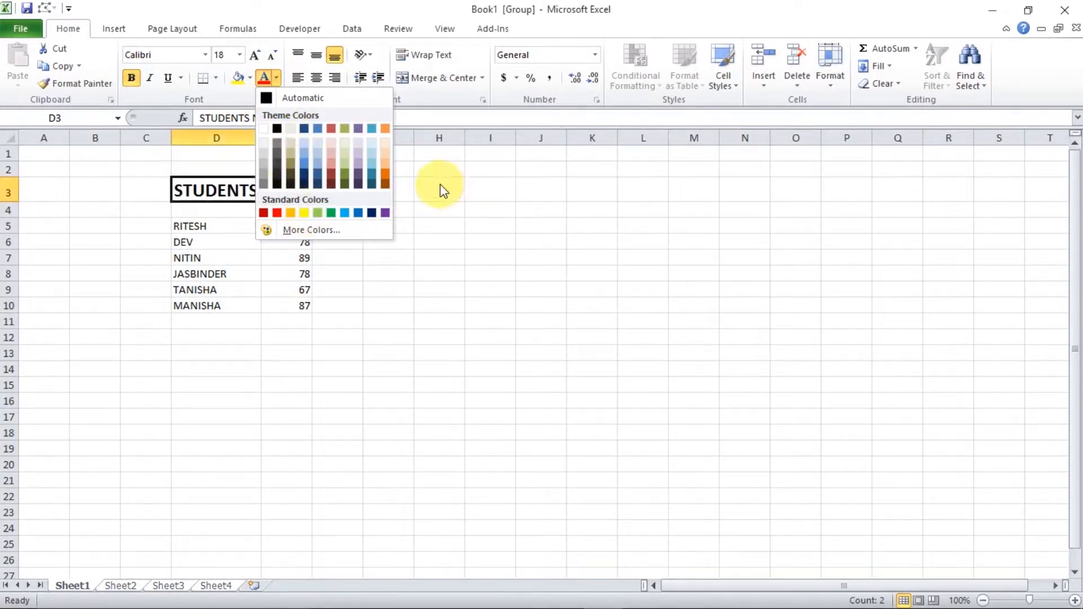
left_click(241, 76)
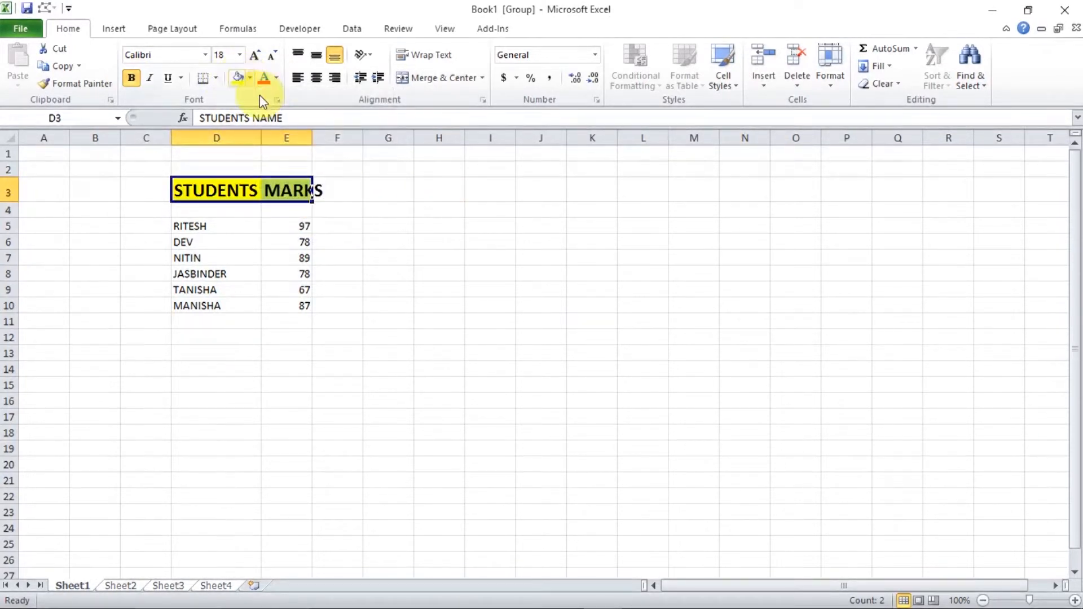
left_click(250, 77)
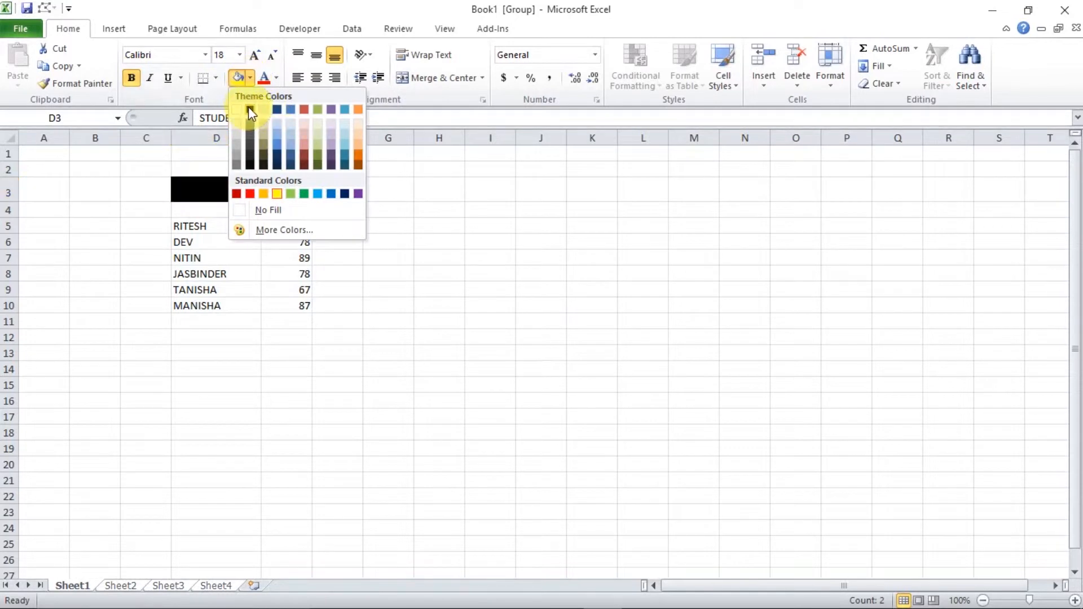
left_click(249, 108)
left_click(276, 79)
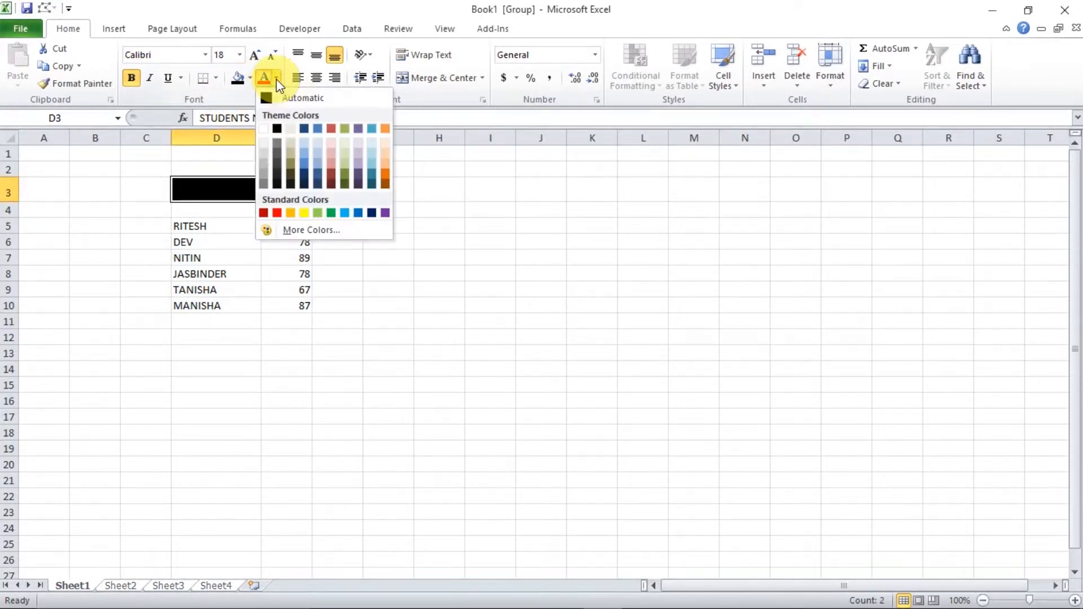
left_click(303, 215)
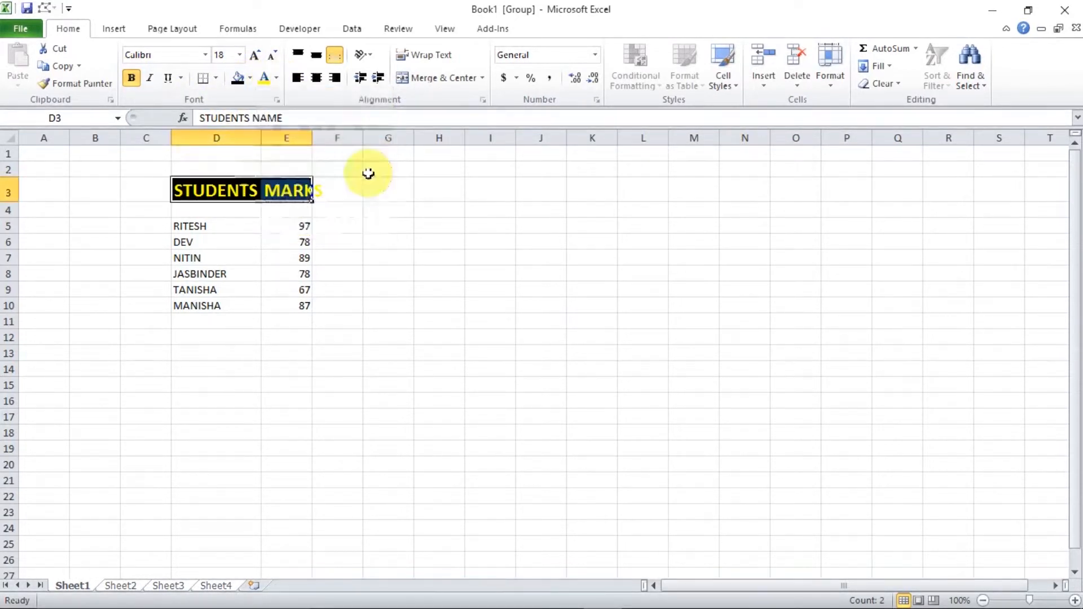
- Widen column D further and wrap the text of the heading in D3
left_click(374, 186)
left_click_drag(259, 137, 304, 138)
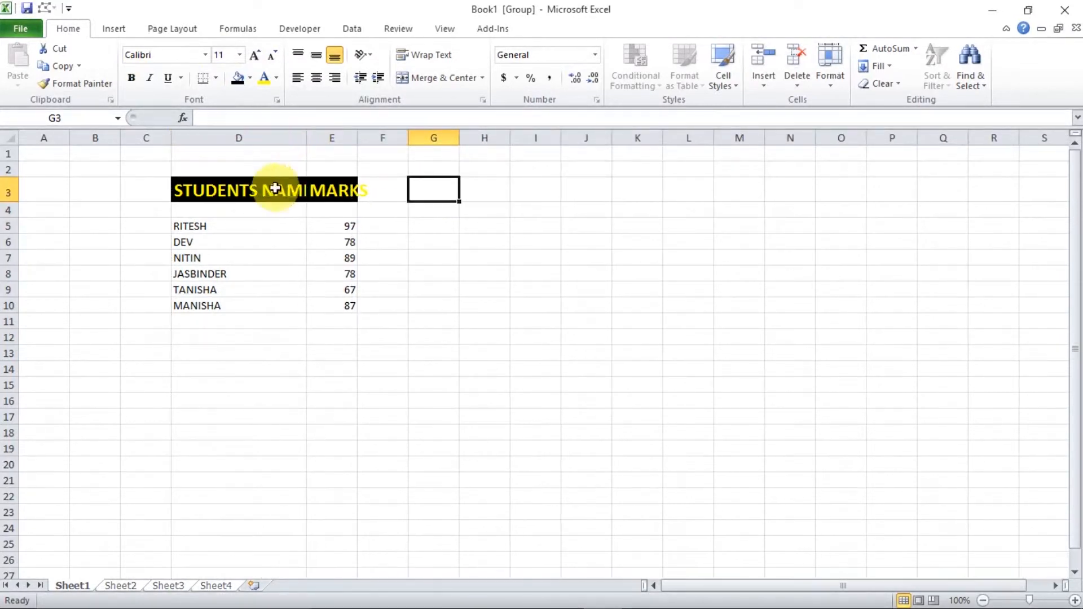
left_click(291, 177)
left_click(425, 55)
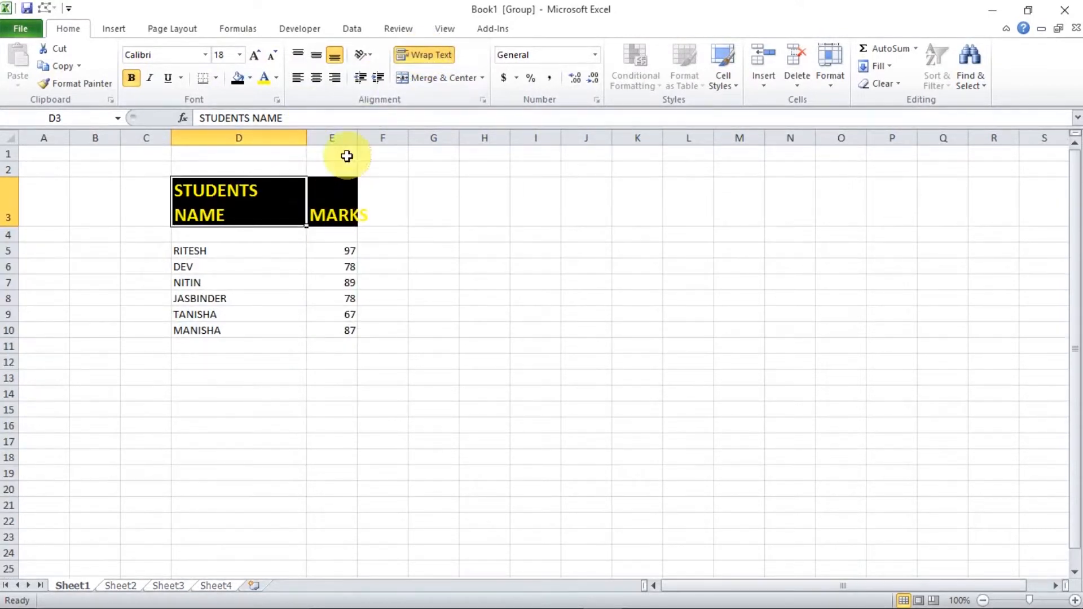
- Widen column E to fit its heading and make the headings in D3:E3 italic and underlined
left_click_drag(357, 138, 372, 138)
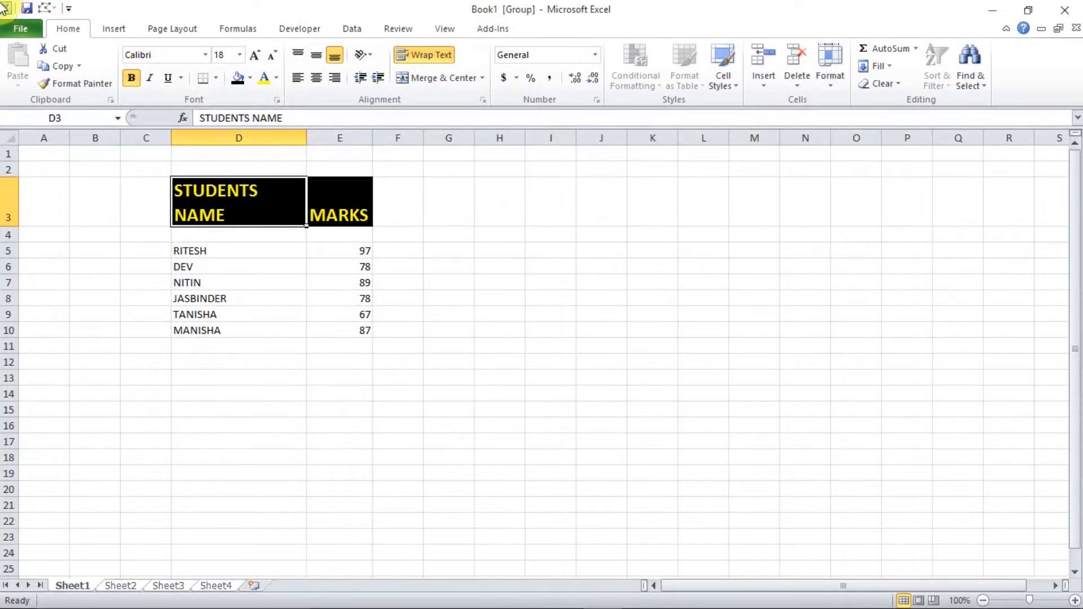
left_click(149, 78)
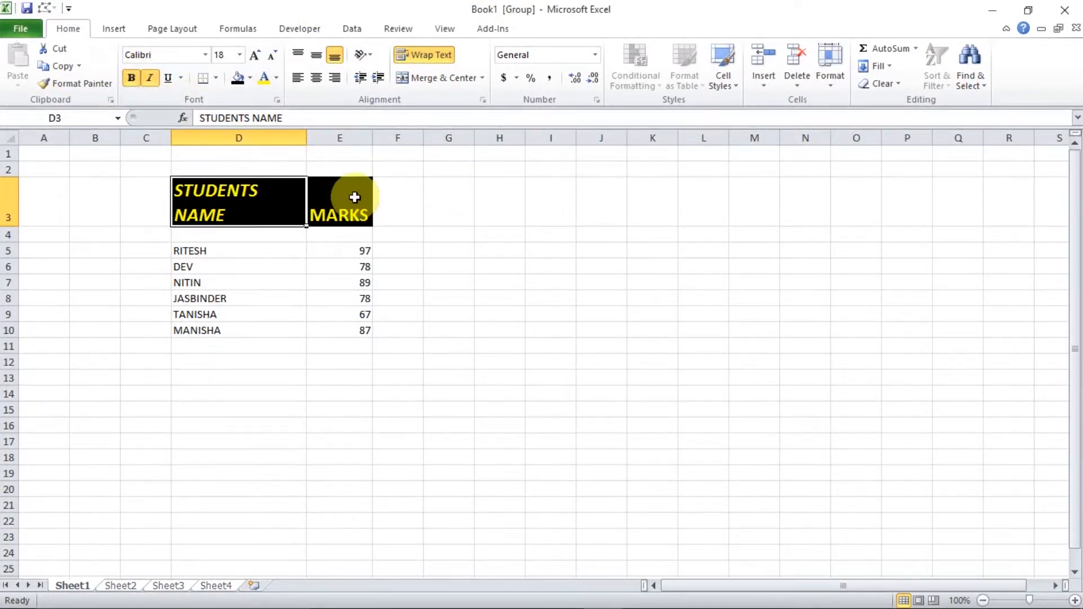
left_click(355, 198)
left_click_drag(277, 202, 333, 201)
left_click(168, 78)
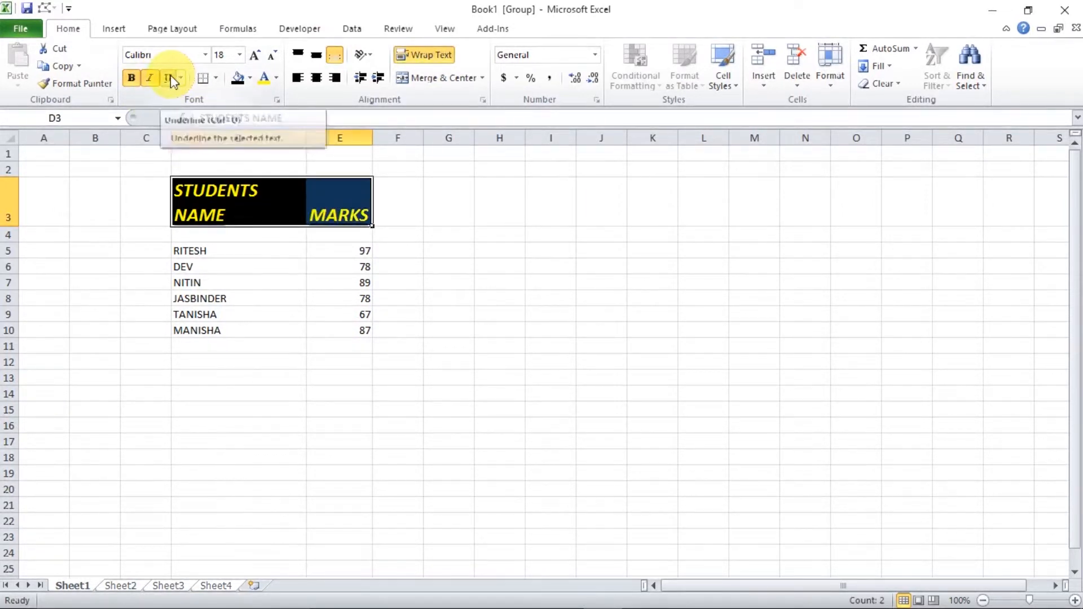
- Increase the font size of the student names and marks in D5:E10 to 16
left_click(437, 213)
left_click_drag(225, 249, 337, 328)
left_click(255, 55)
left_click(255, 55)
left_click(255, 55)
left_click(478, 341)
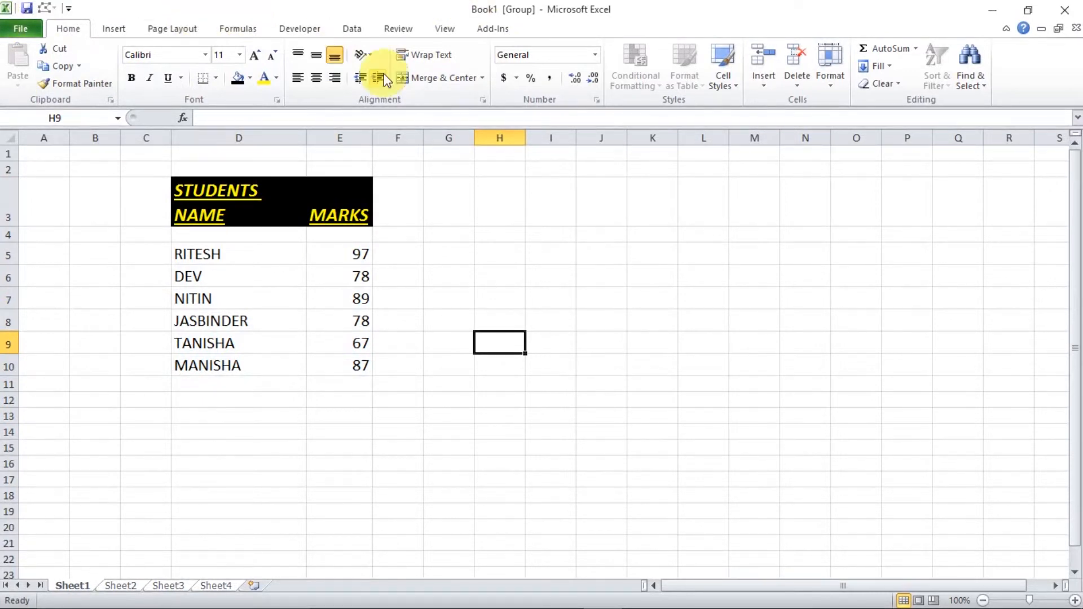
- Align the student names and marks in D5:E10 to the right
left_click_drag(251, 254, 360, 360)
left_click(335, 77)
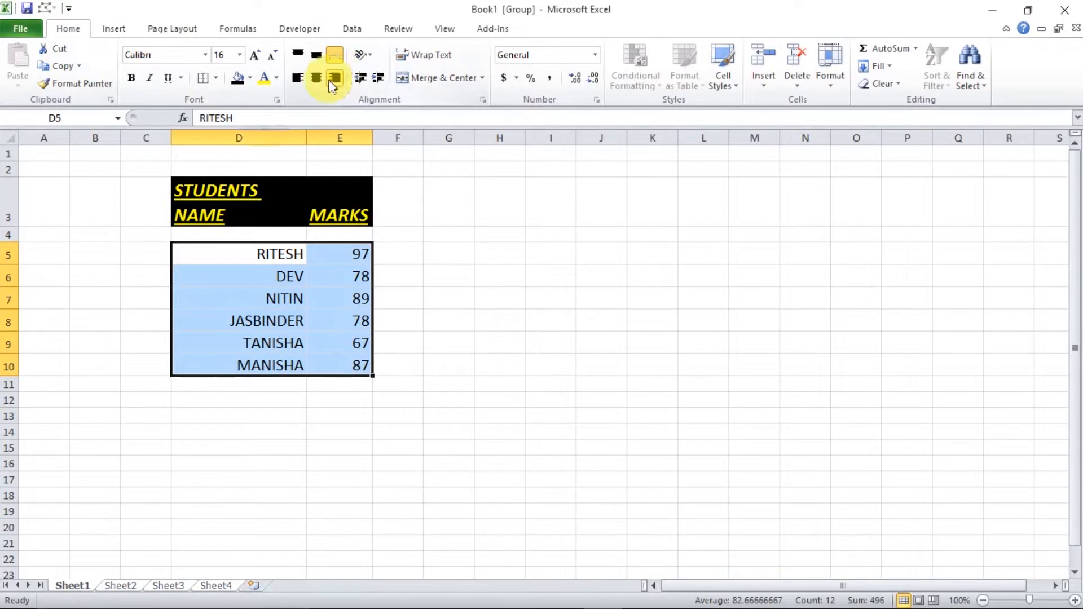
left_click(459, 336)
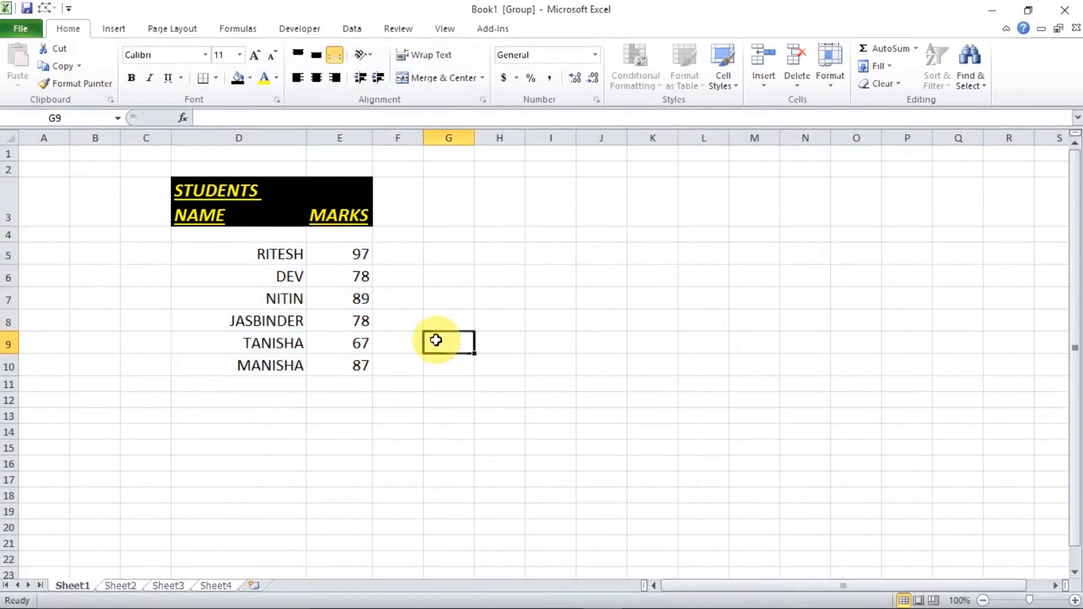
- Ungroup the worksheets and compare the table on Sheet1, Sheet2, Sheet3 and Sheet4
left_click(168, 587)
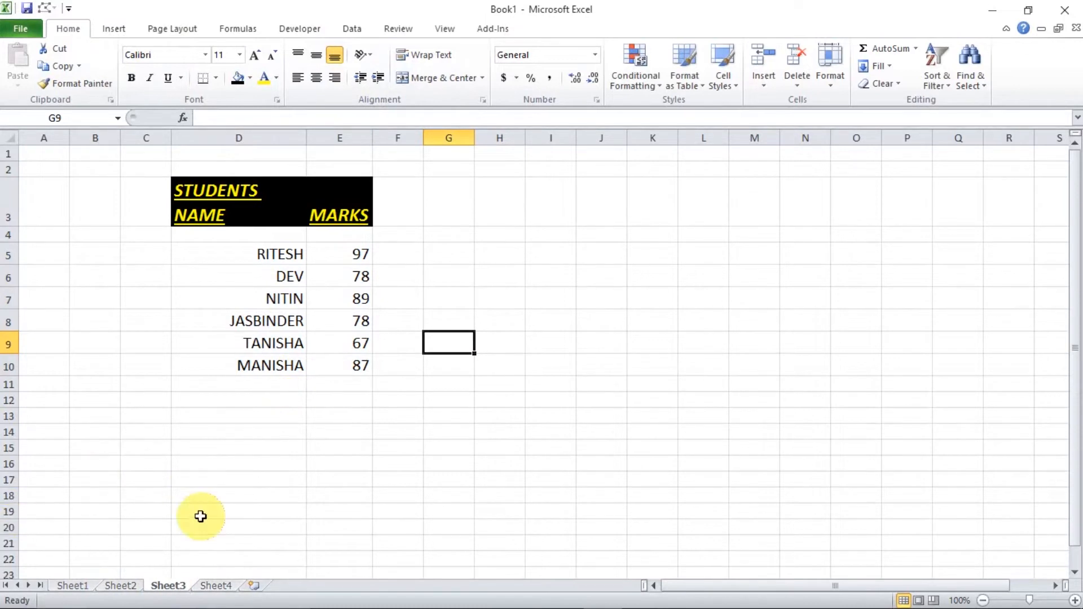
left_click(74, 587)
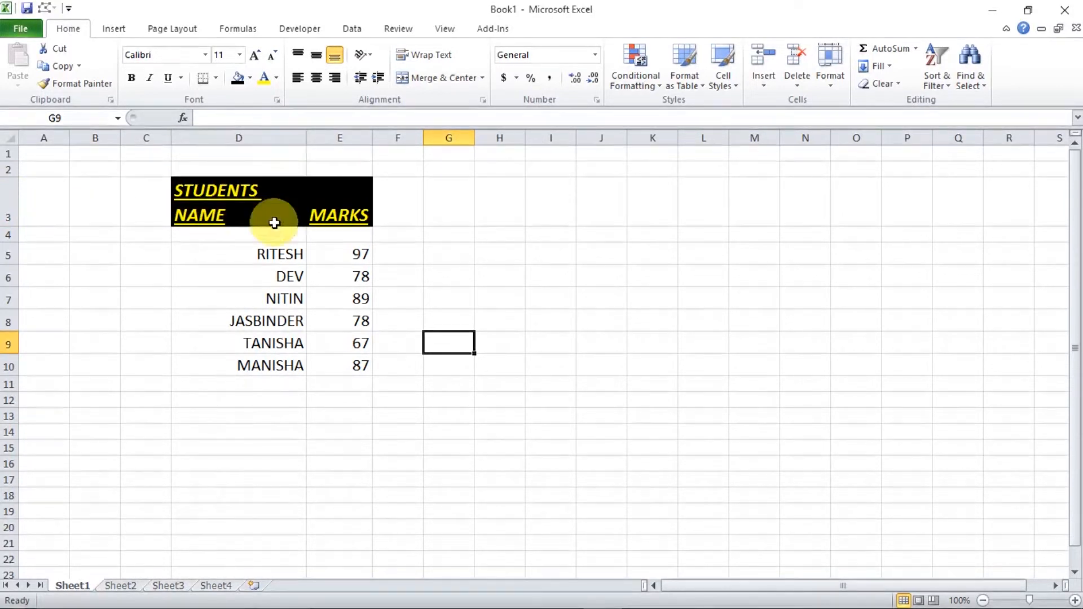
left_click(125, 585)
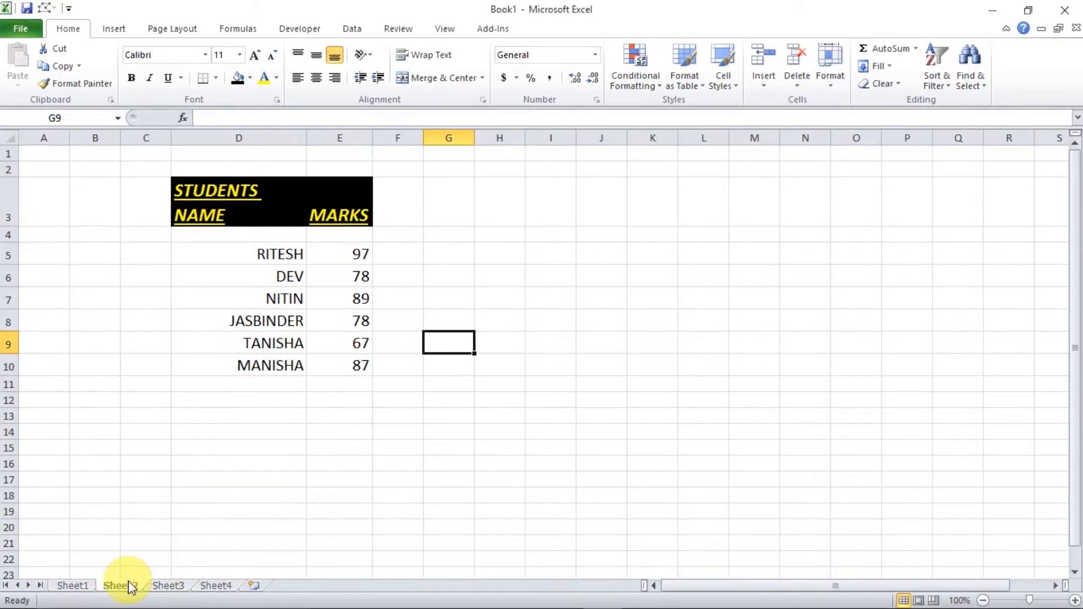
left_click(168, 586)
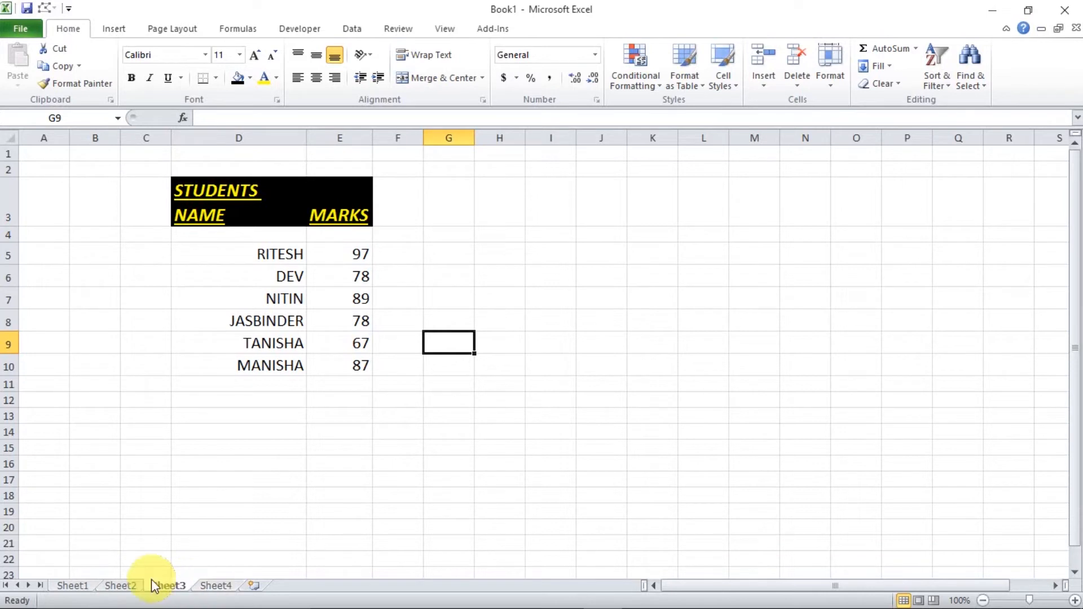
left_click(127, 587)
left_click(85, 585)
left_click(119, 585)
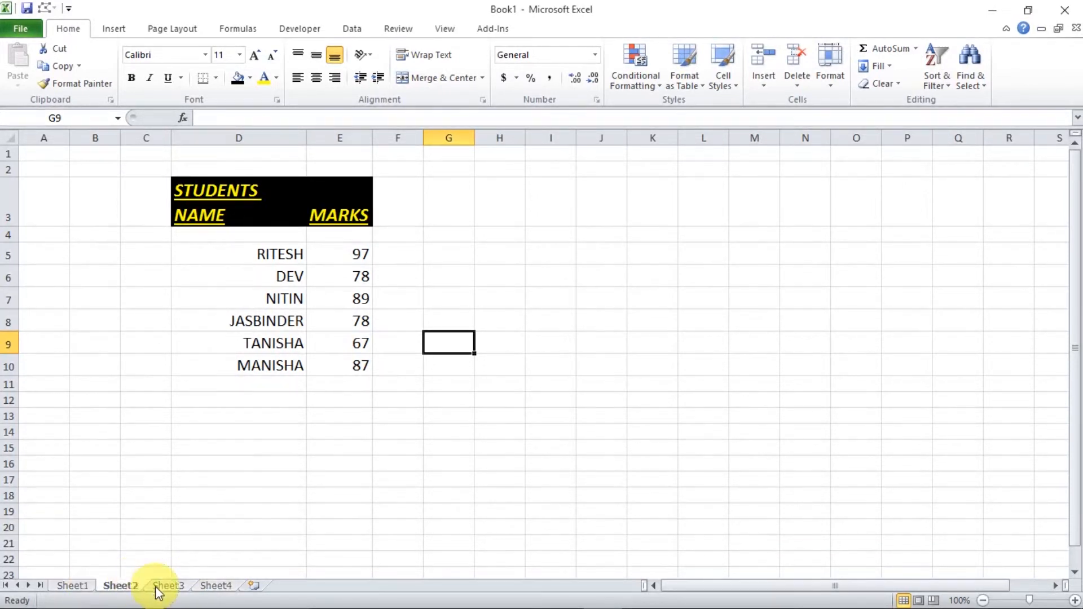
left_click(169, 586)
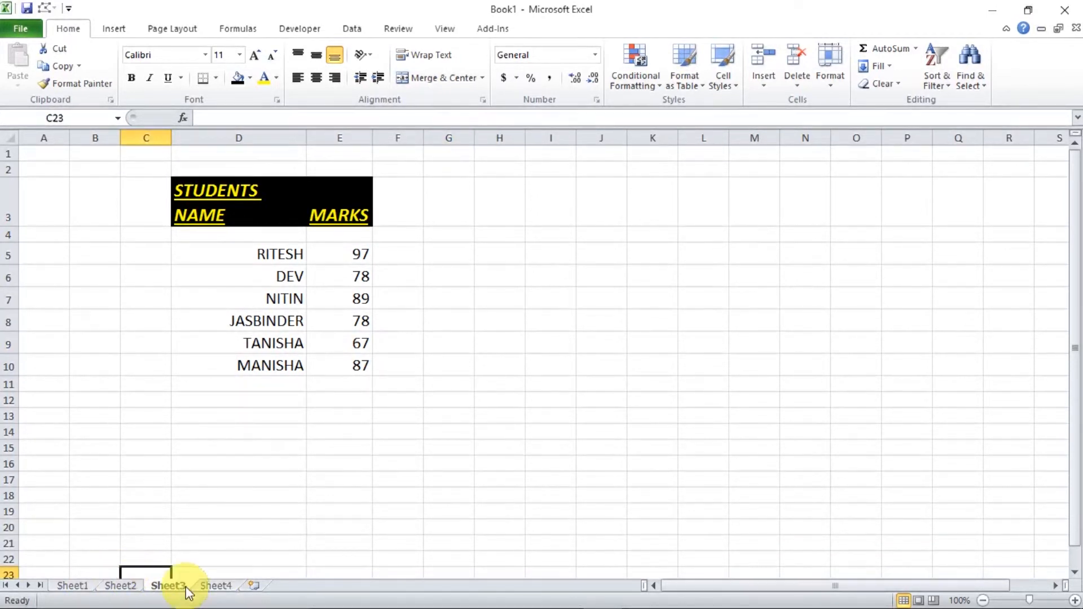
left_click(217, 585)
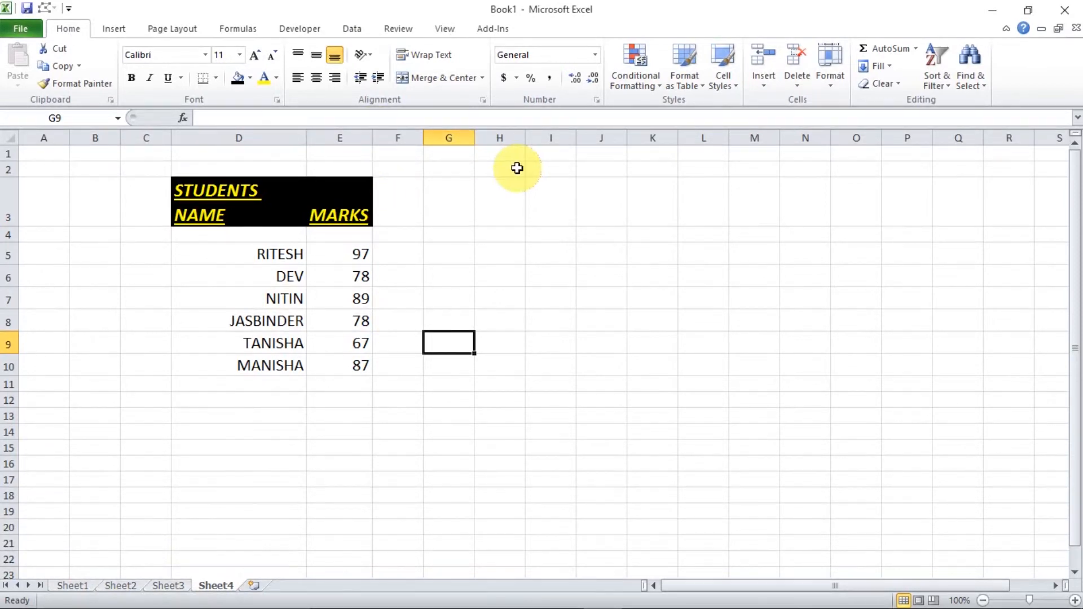
left_click_drag(349, 306, 302, 288)
left_click(562, 253)
left_click(259, 197, "shift")
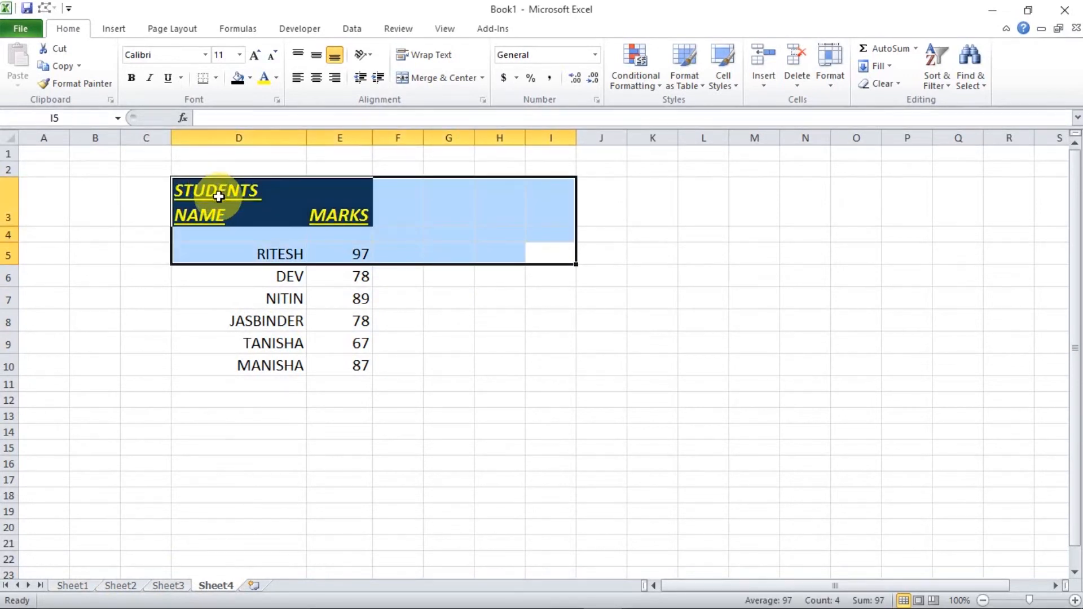
- Group Sheet1, Sheet2 and Sheet3 with Sheet4 again
left_click(124, 588, "ctrl")
left_click(169, 588, "ctrl")
left_click(66, 588, "ctrl")
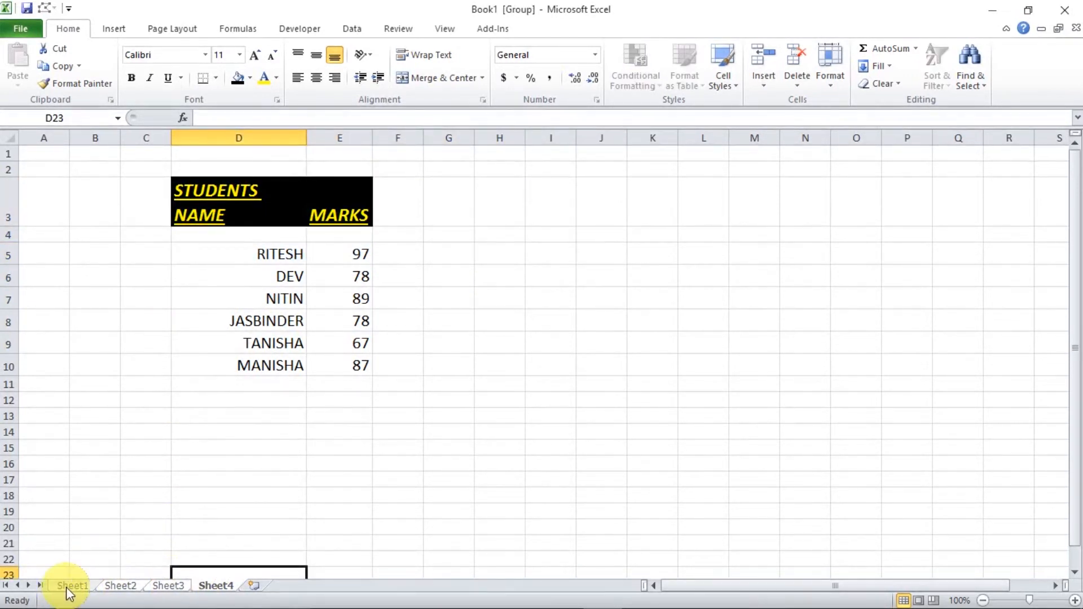
- Center the student names and marks in D5:E10 both horizontally and vertically
left_click_drag(188, 192, 323, 367)
left_click(445, 299)
left_click_drag(241, 258, 346, 358)
left_click(317, 79)
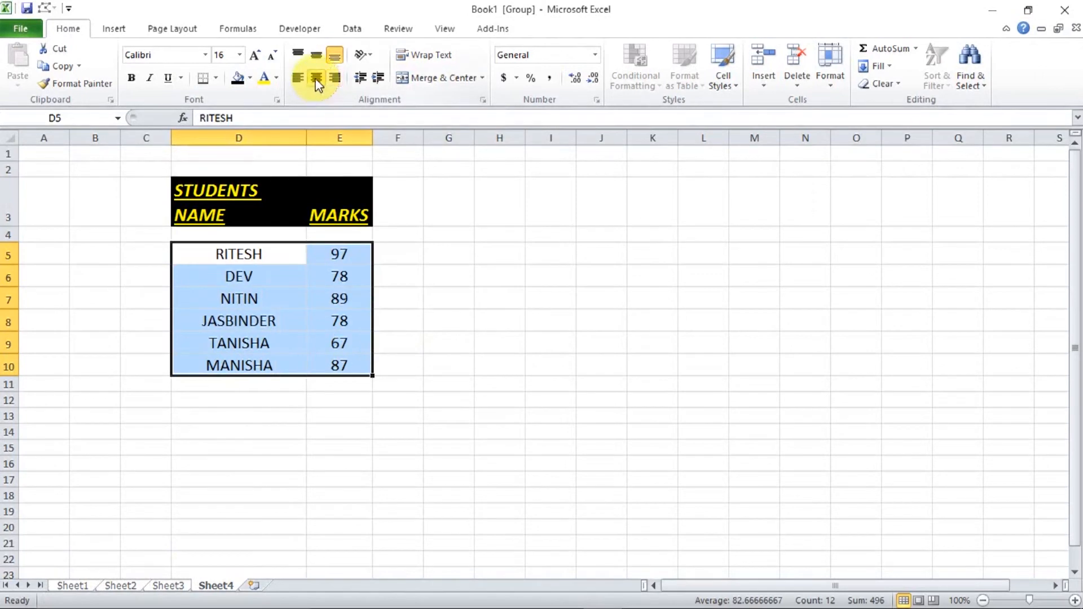
left_click(317, 54)
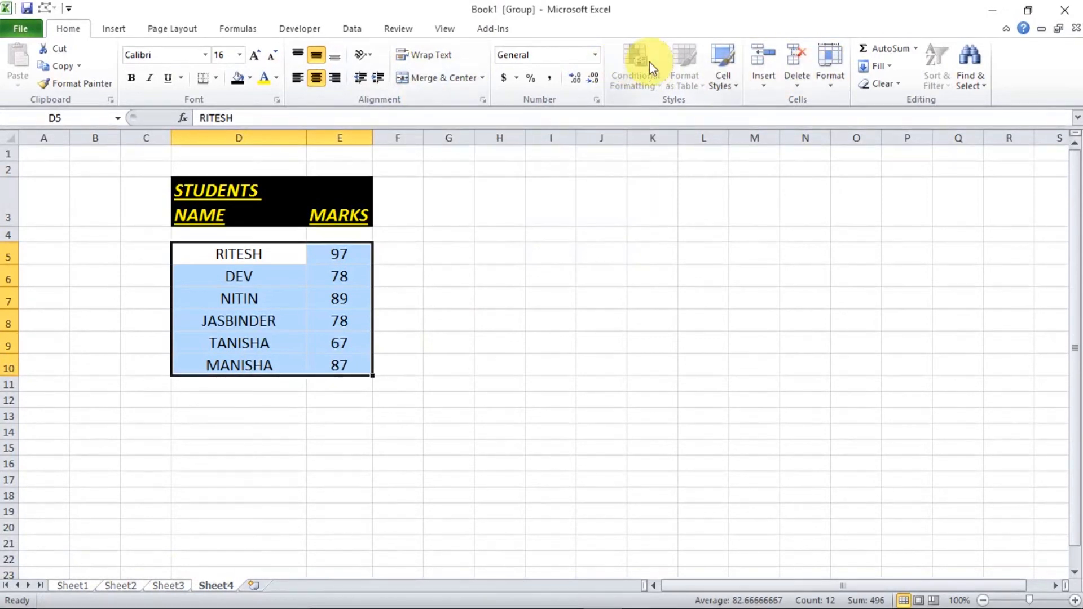
- Apply the Accent2 cell style to the student names and marks in D5:E10
left_click(722, 80)
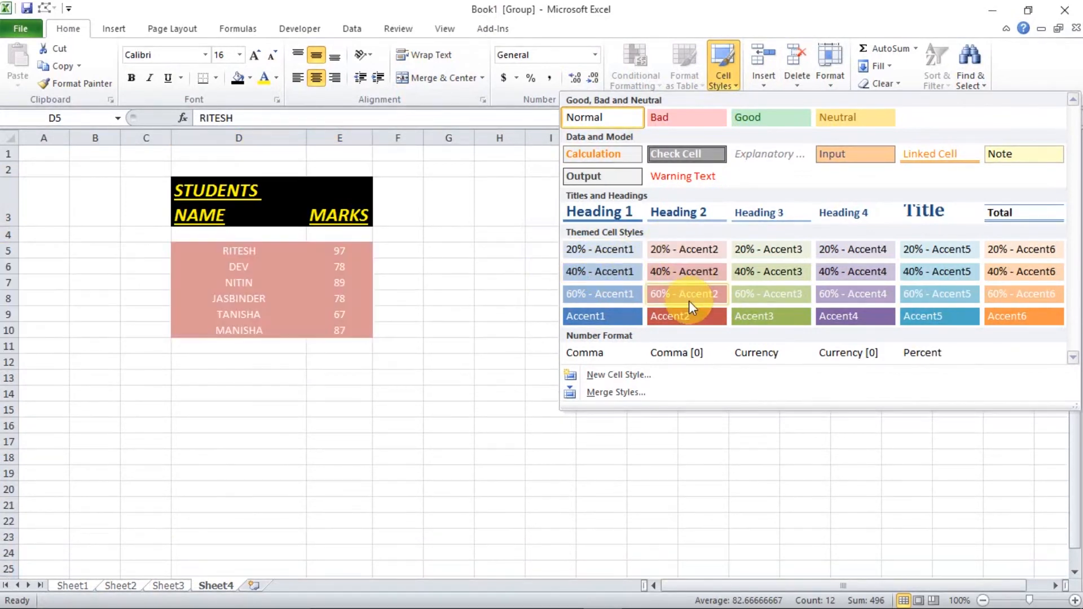
left_click(691, 315)
left_click(498, 284)
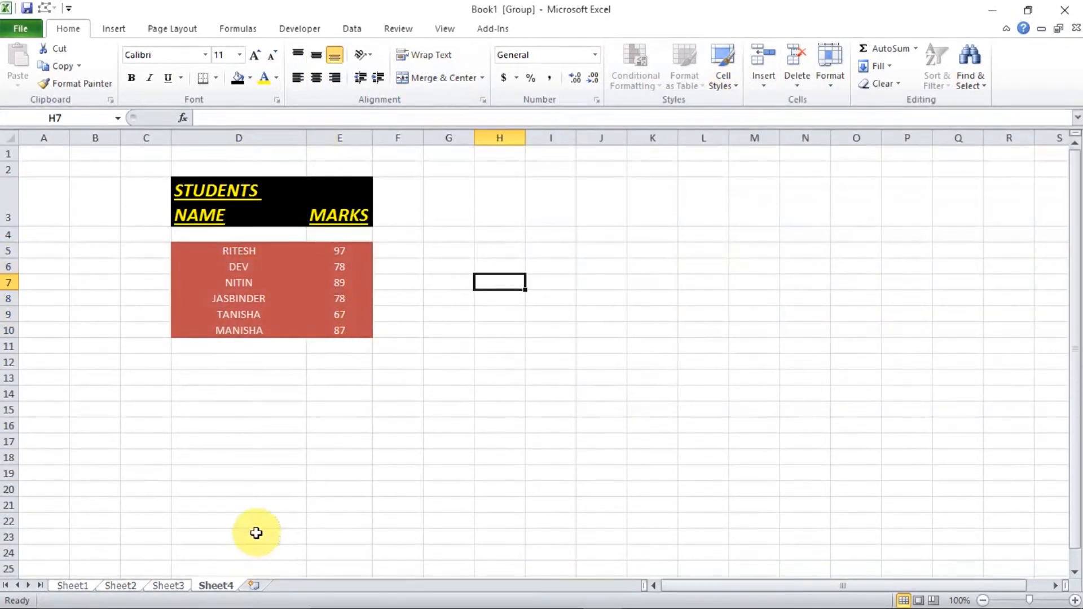
- Ungroup the worksheets and check the restyled table on the individual sheets
left_click(170, 587)
left_click(73, 587)
left_click(132, 585)
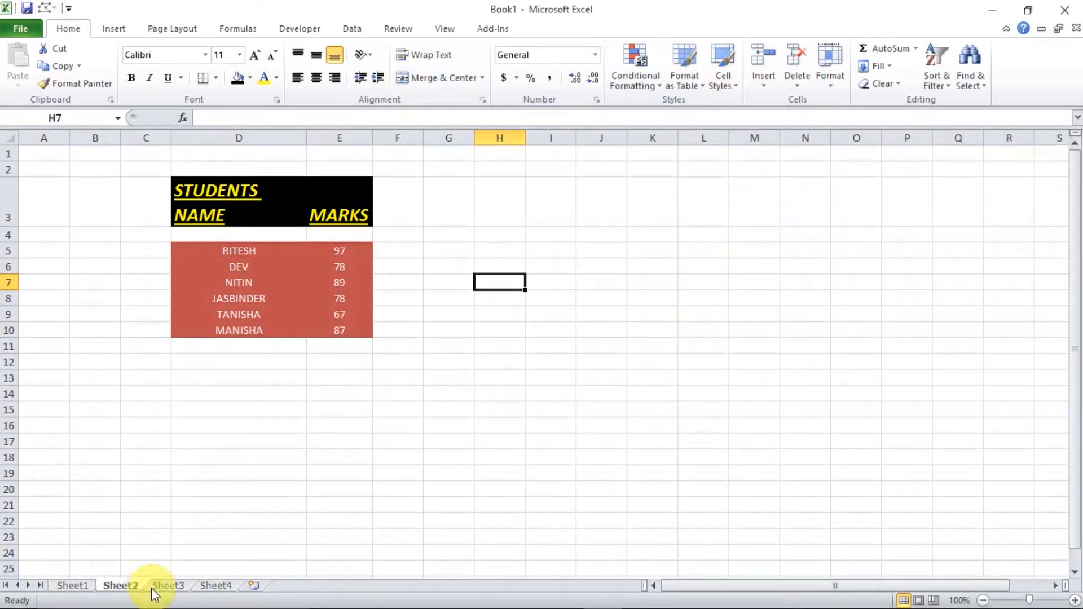
left_click(120, 586)
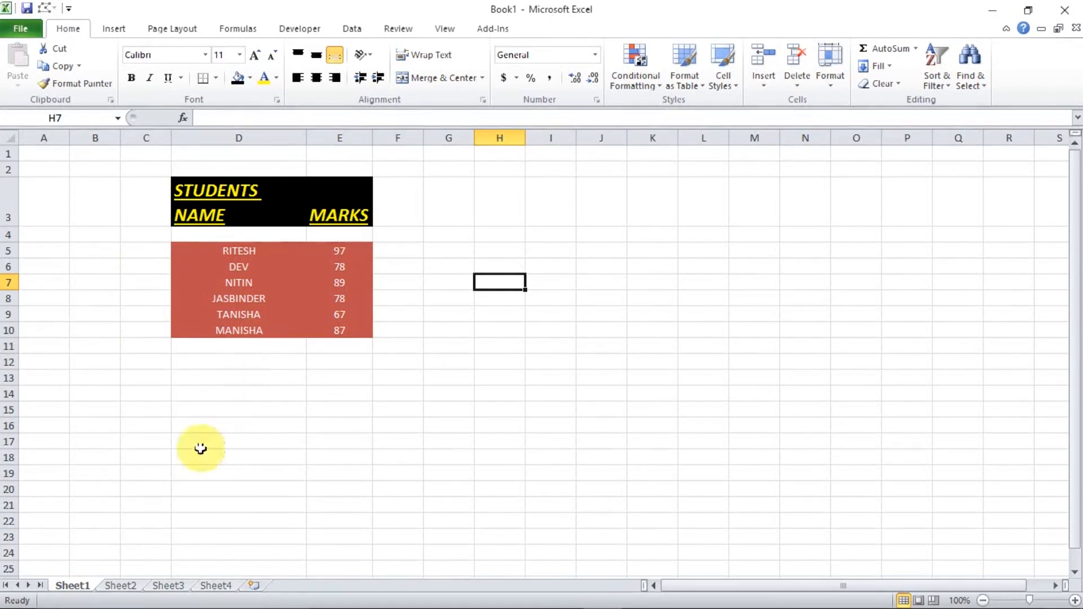
- Replace the student name in cell D9 of the ungrouped Sheet1 with HHF
left_click(270, 311)
key("BackSpace")
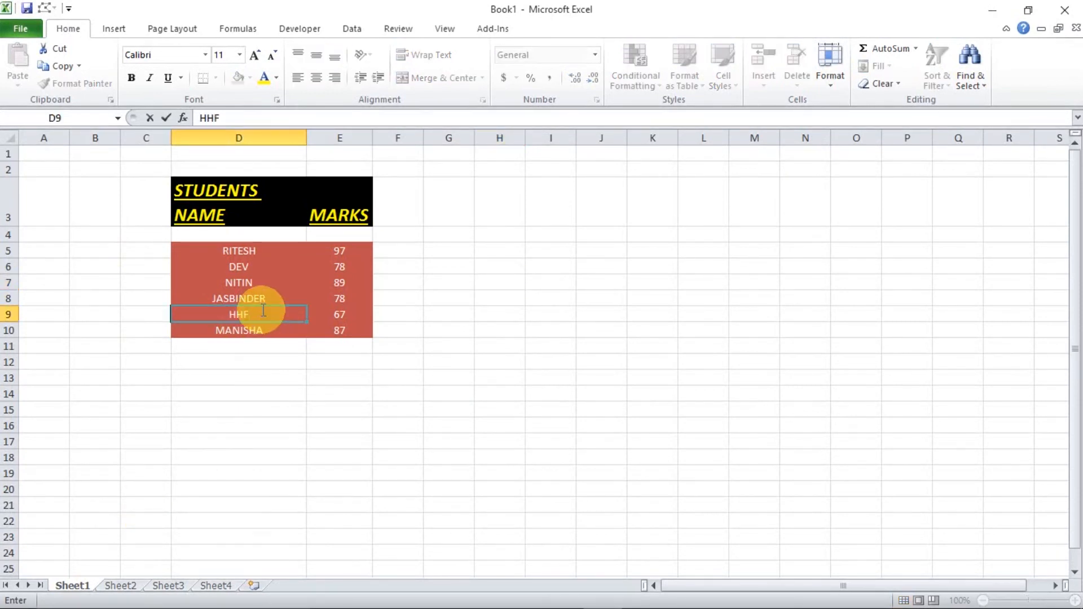
left_click(122, 587)
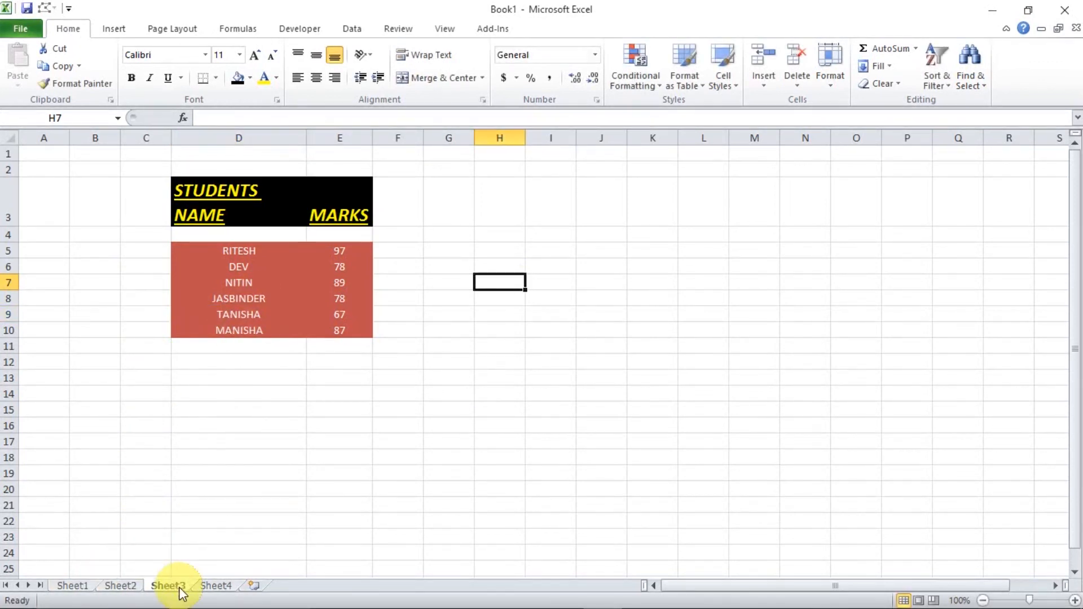
- Compare cell D9 on Sheet1 with the same cell on the other worksheets
left_click(220, 588)
left_click(73, 586)
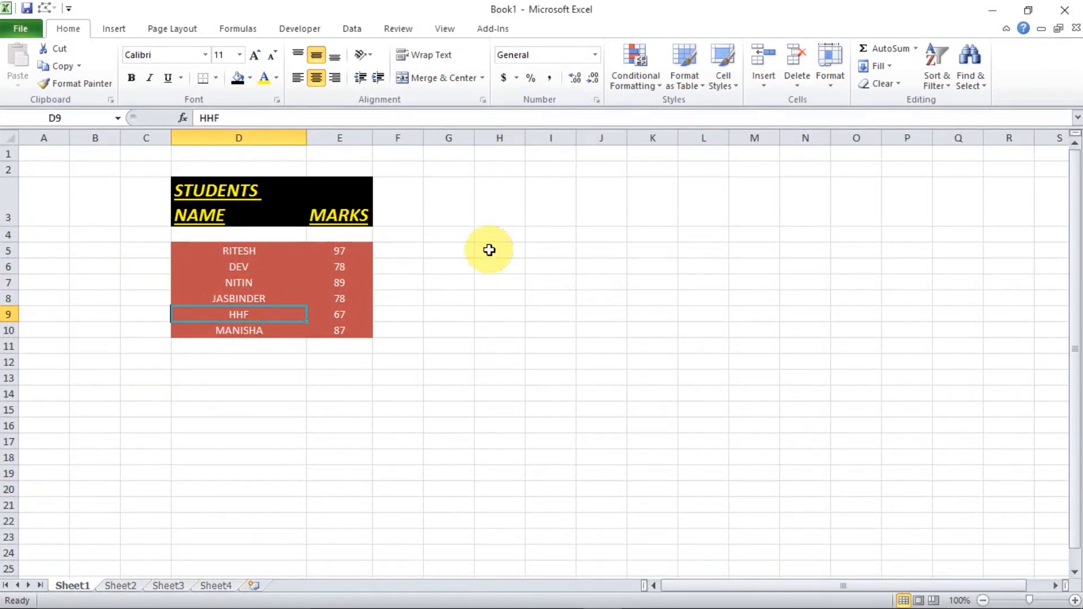
left_click(121, 586)
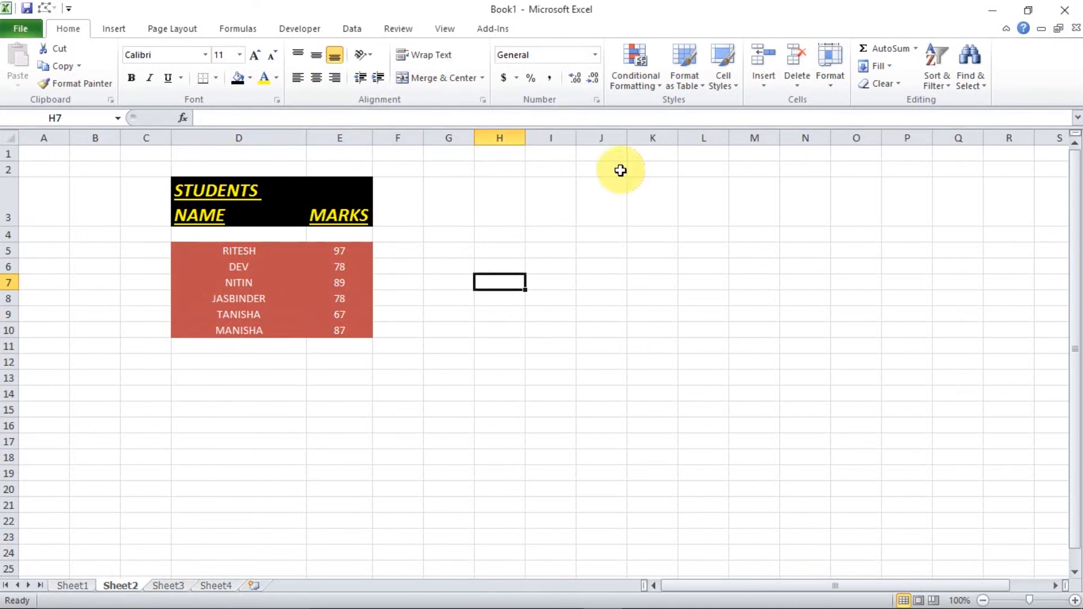